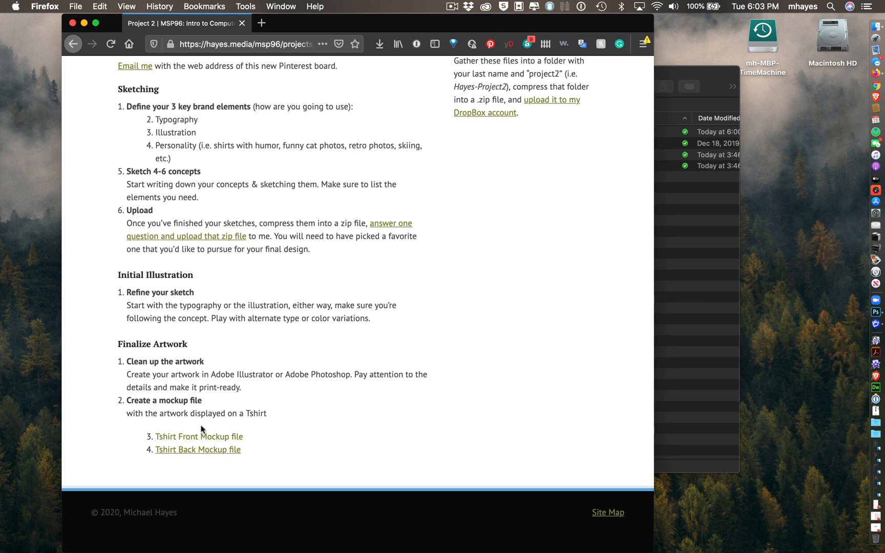
Step: Review the "Create a mockup file" instructions on the project page and minimize the browser window
drag(128, 399, 280, 421)
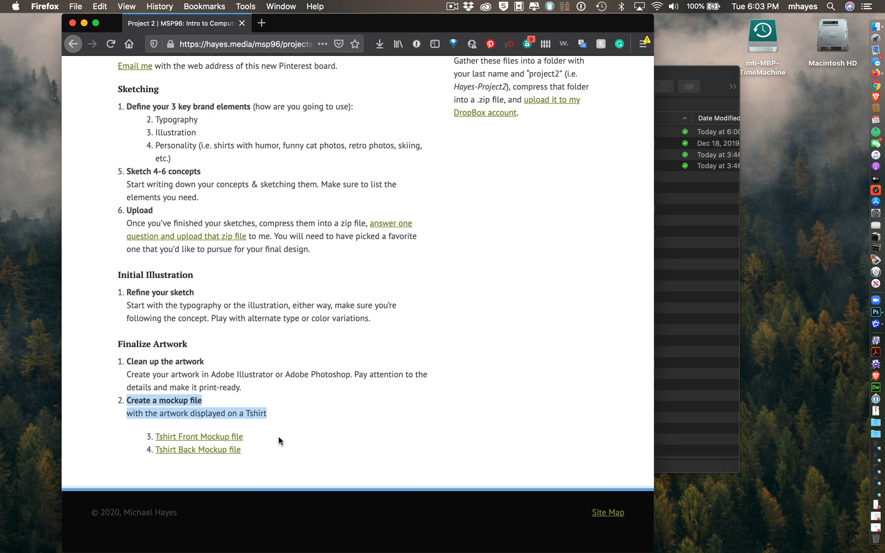
click(279, 440)
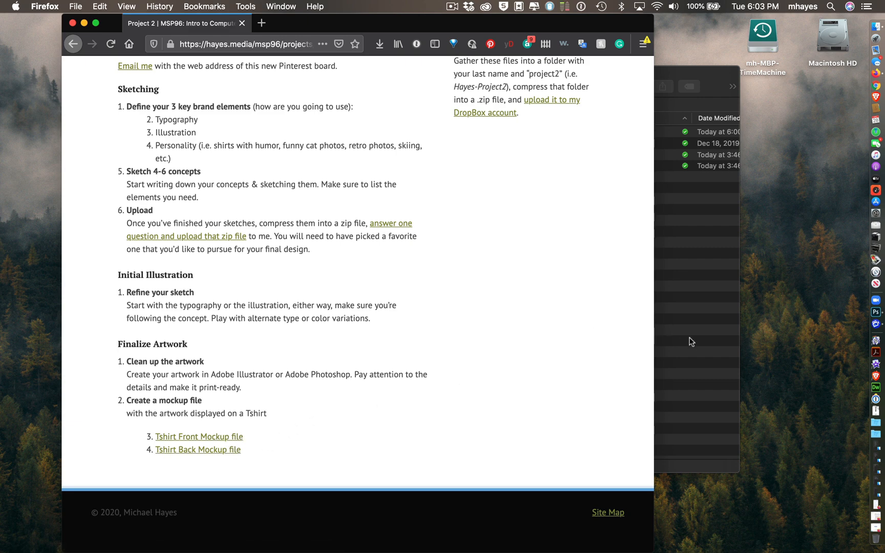
key(super+m)
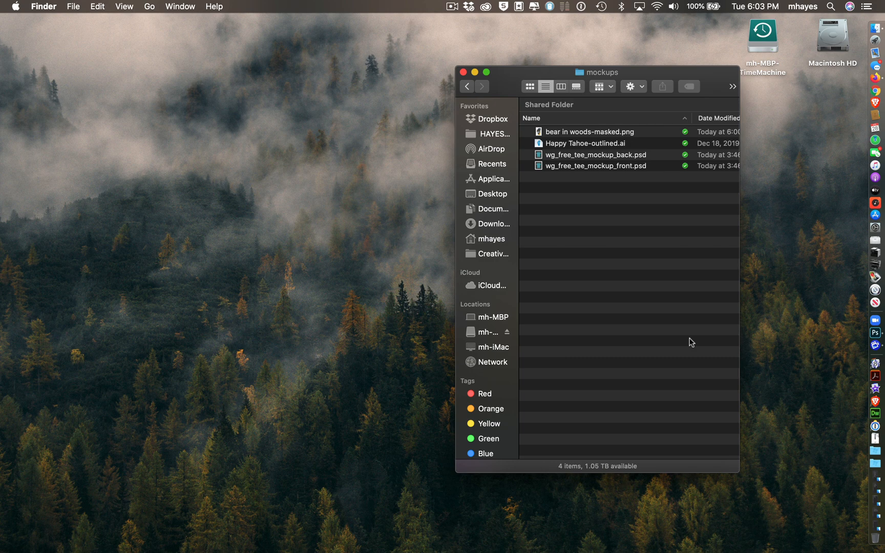
Step: Open wg_free_tee_mockup_back.psd and wg_free_tee_mockup_front.psd together from the mockups folder in Photoshop
click(632, 157)
click(620, 166)
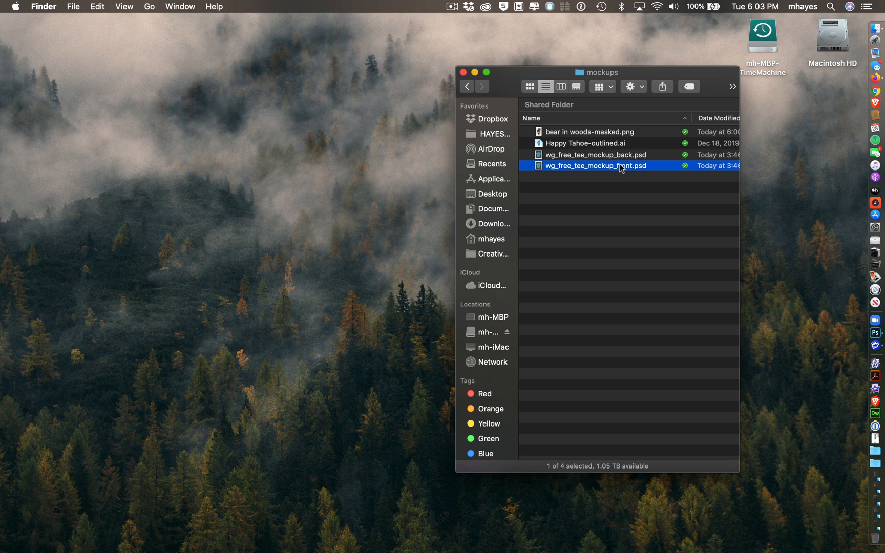
click(624, 216)
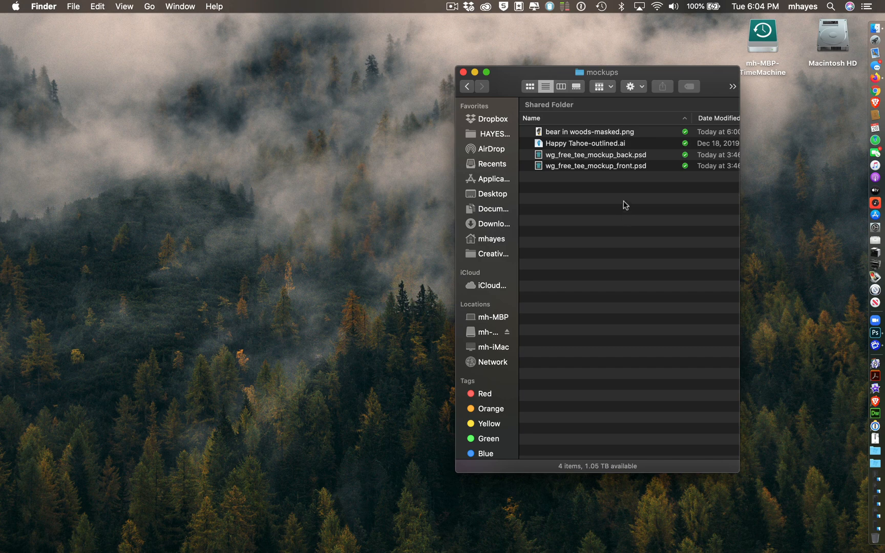
click(595, 160)
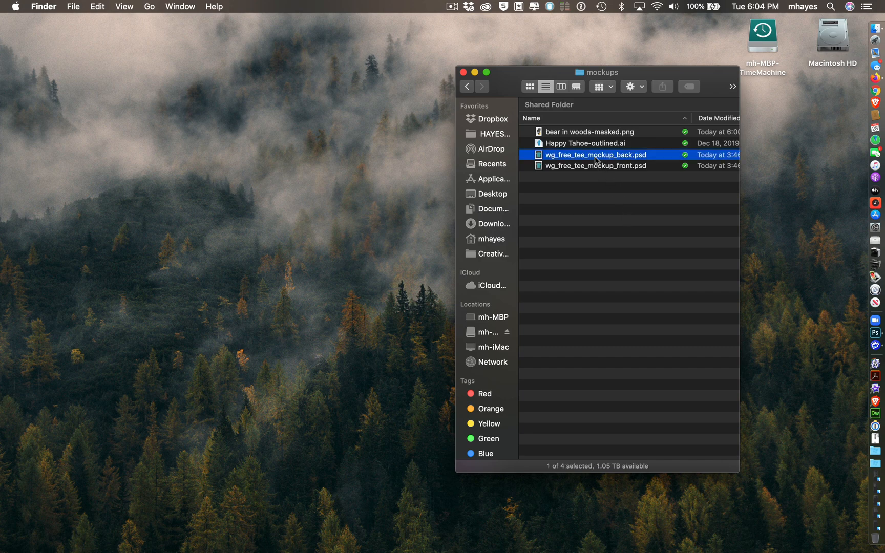
shift+click(589, 166)
double_click(594, 166)
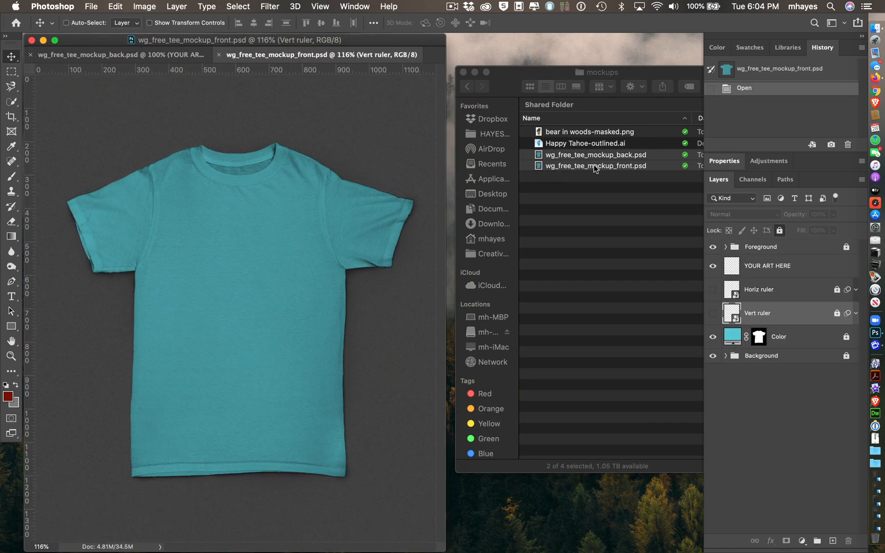
Step: Widen the document window and close the back mockup, leaving wg_free_tee_mockup_front.psd open
click(177, 55)
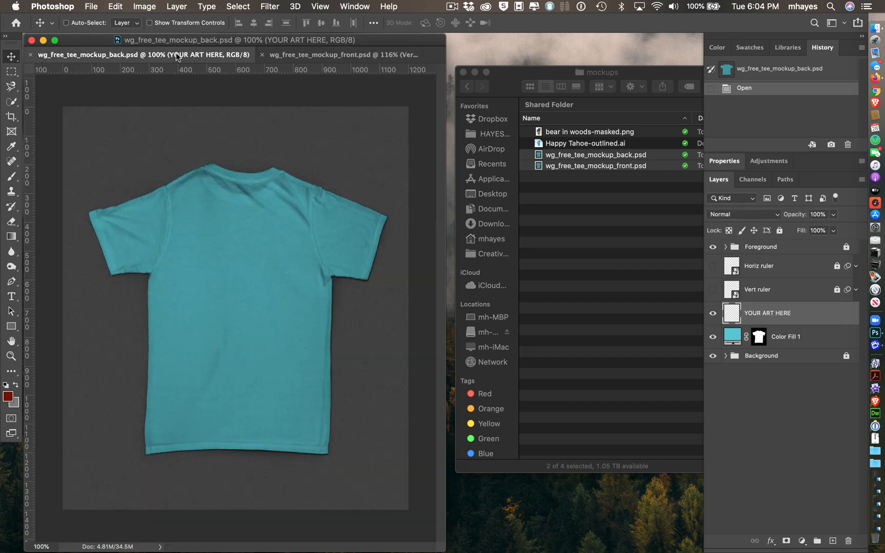
key(super+0)
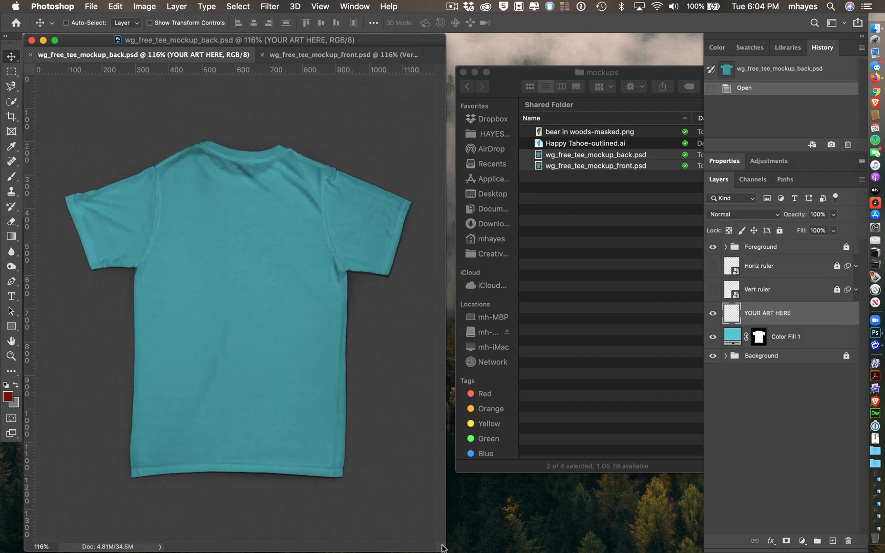
drag(467, 550, 714, 549)
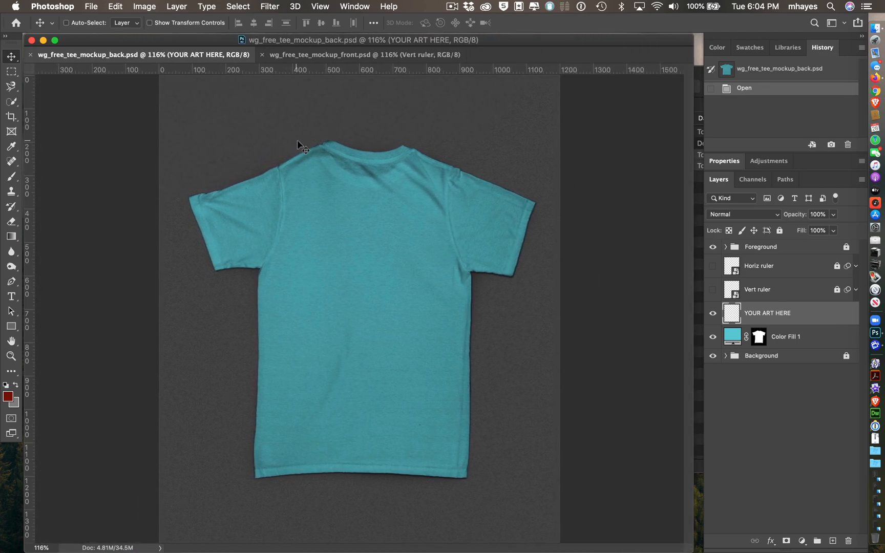
click(30, 54)
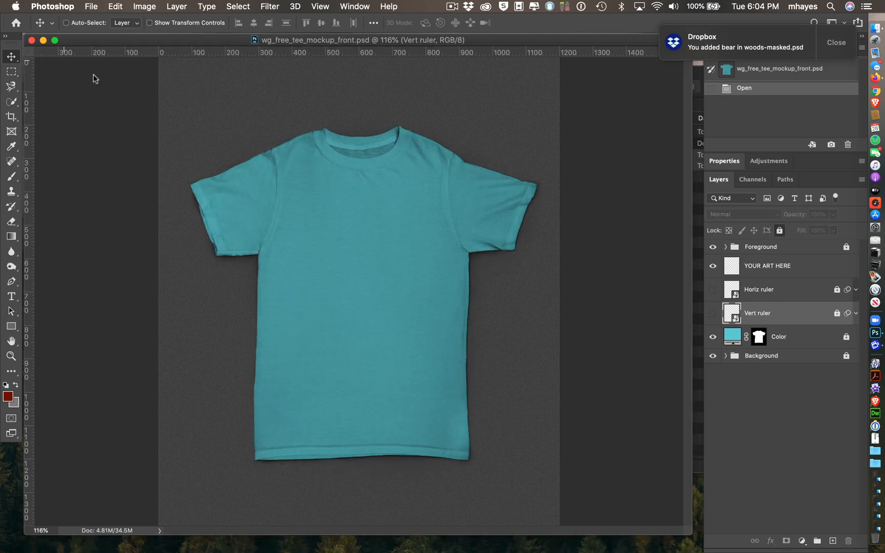
click(836, 42)
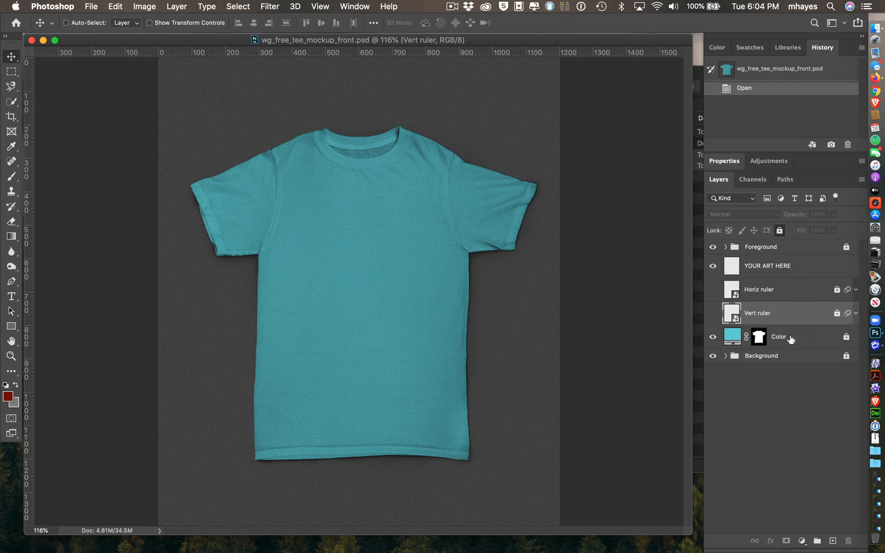
Step: Hide and show the Background group and the Color layer in turn to see what each contributes to the mockup
click(712, 355)
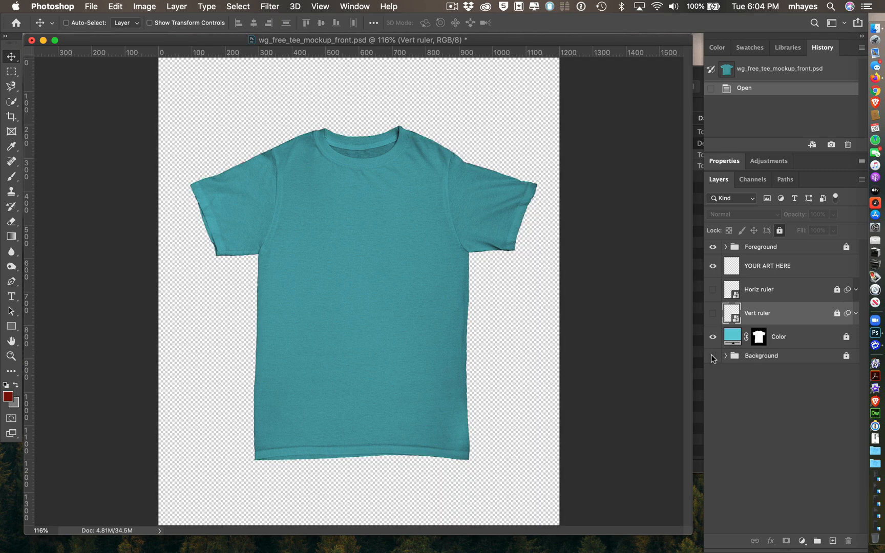
click(712, 357)
click(712, 337)
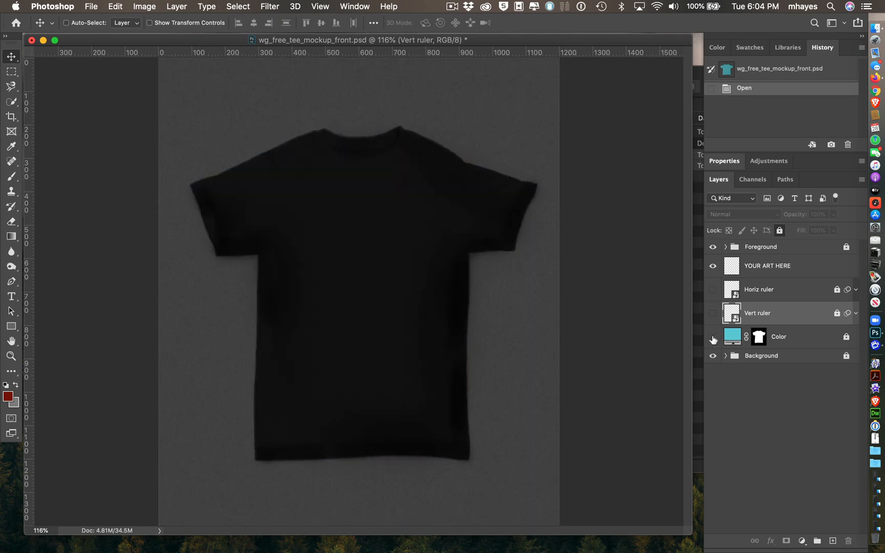
click(712, 337)
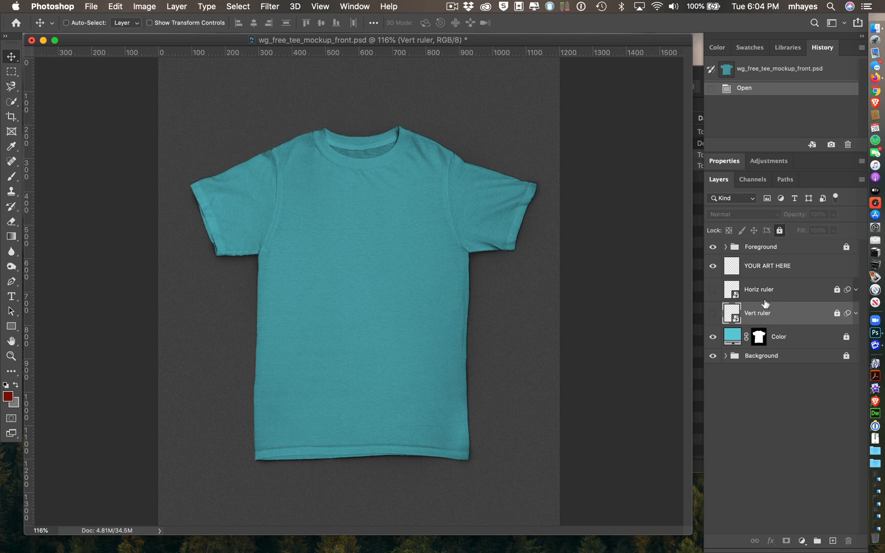
Step: Show the Horiz ruler and Vert ruler layers to check the shirt's scale, and hide both again
click(712, 290)
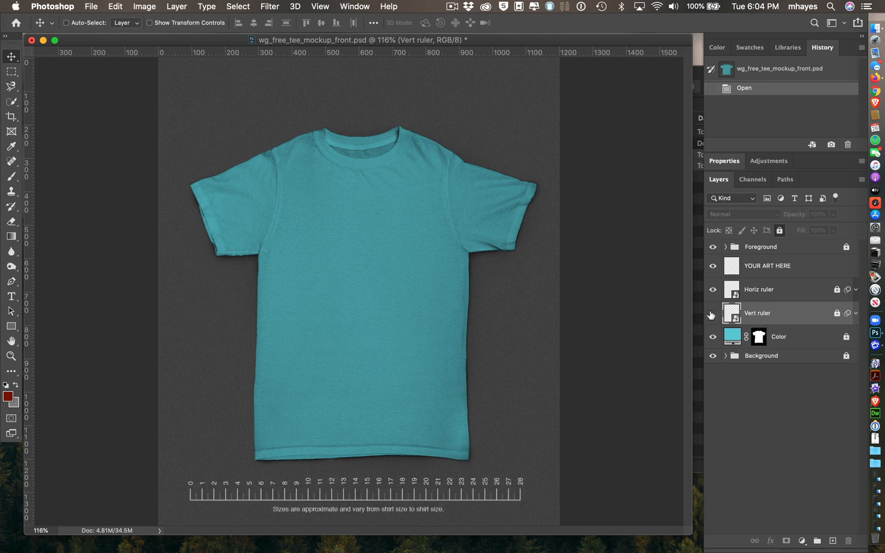
click(711, 314)
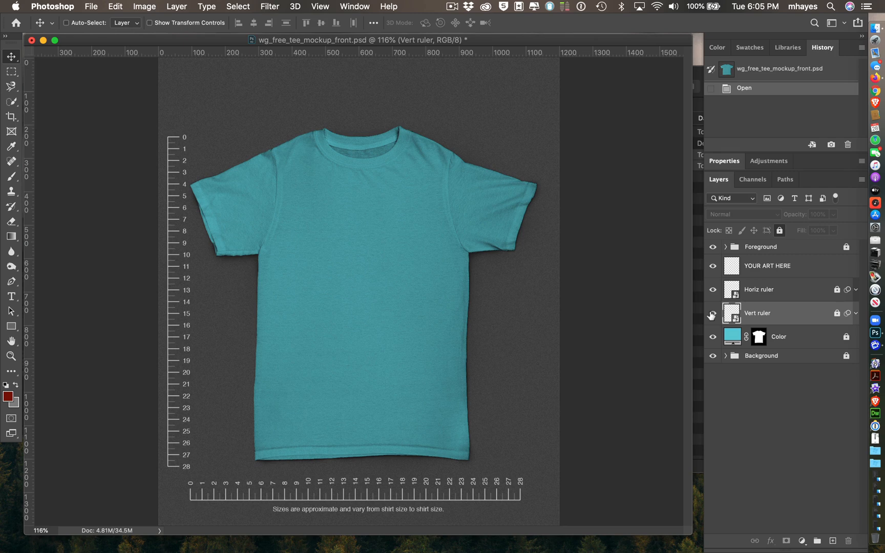
click(712, 289)
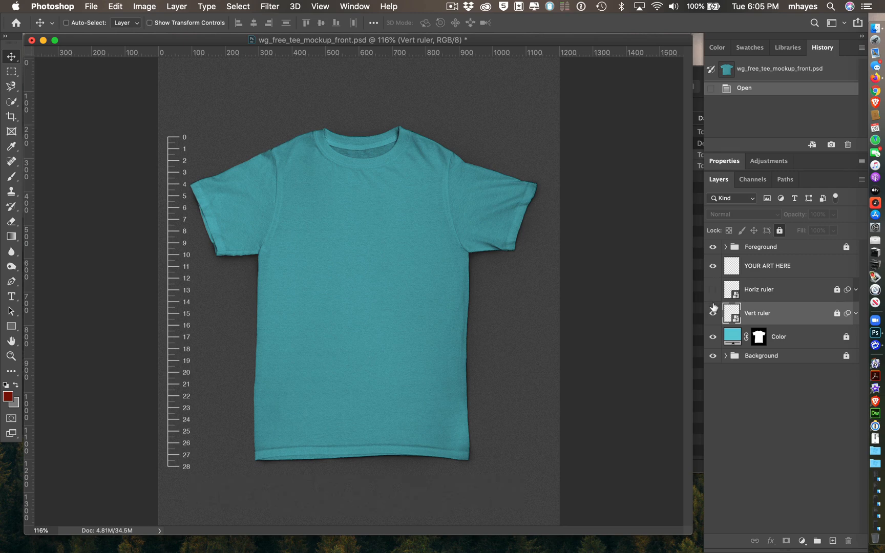
click(713, 315)
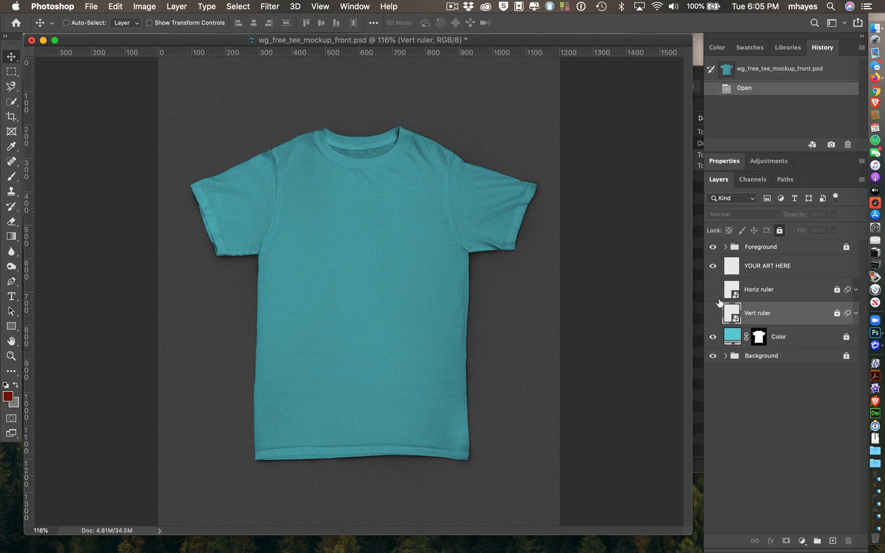
Step: Select the YOUR ART HERE layer and toggle the Foreground group's visibility to compare the shirt with and without shading
click(761, 269)
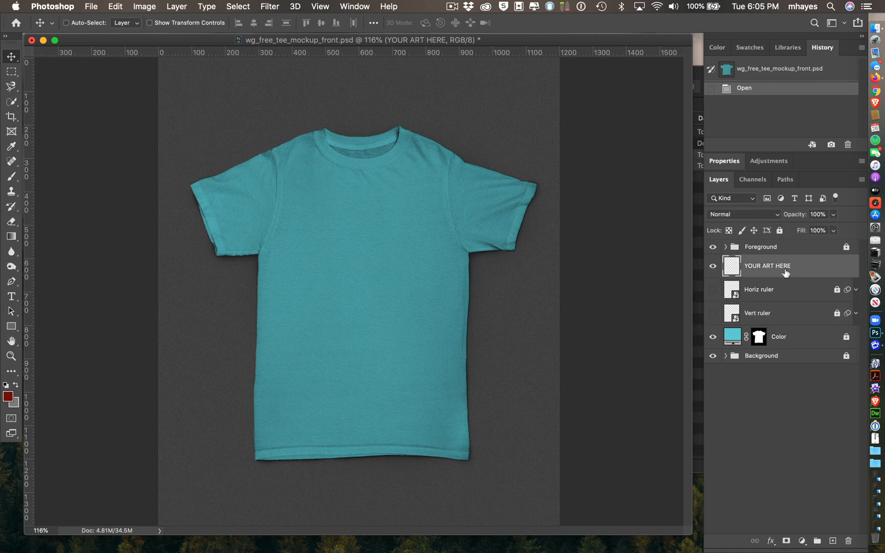
click(712, 248)
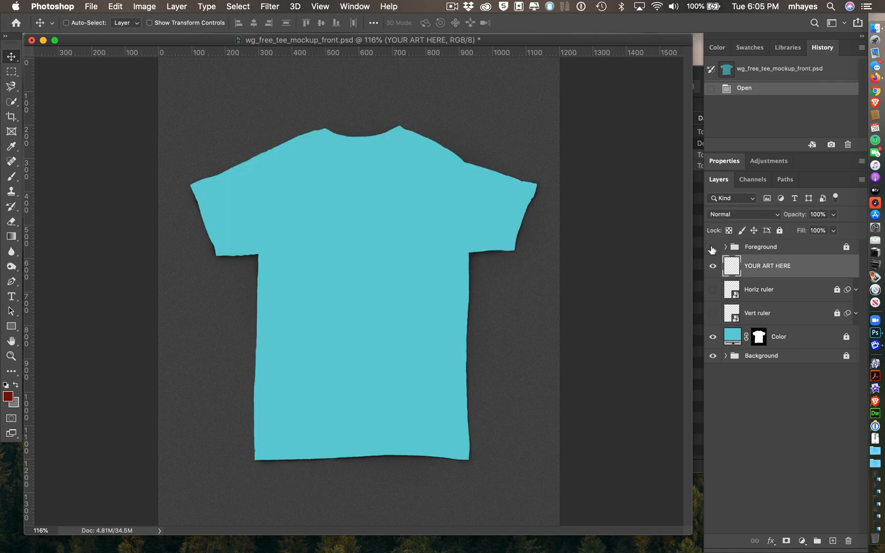
click(712, 247)
click(711, 248)
click(711, 247)
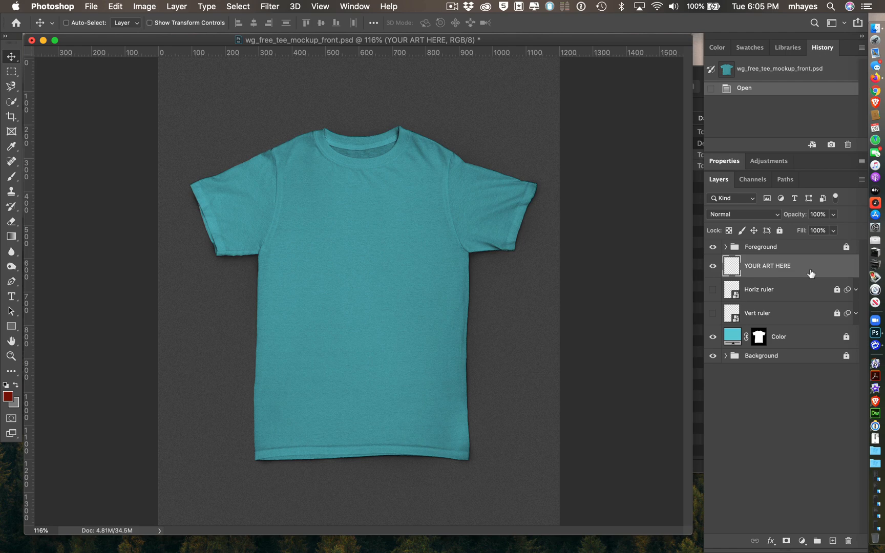
Step: Switch to Finder and preview the Happy Tahoe-outlined.ai artwork in the mockups folder
key(super)
key(super+Tab)
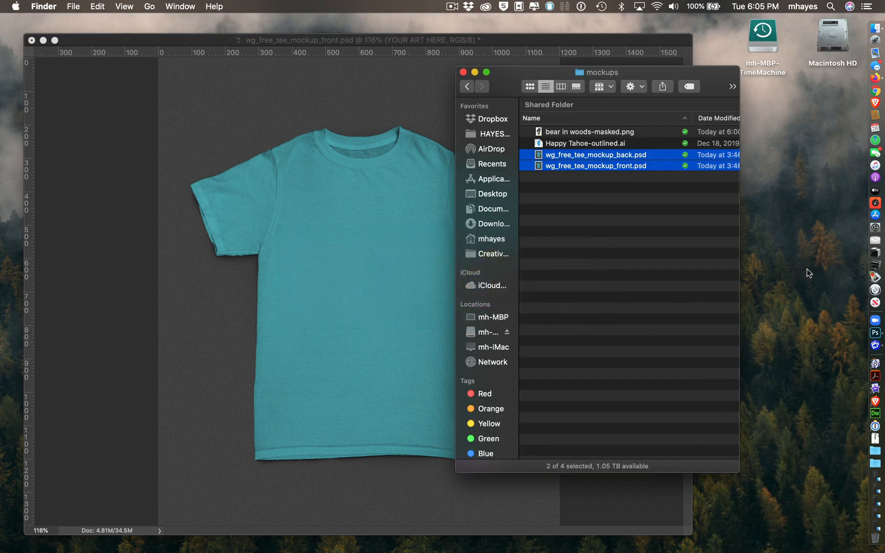
click(619, 200)
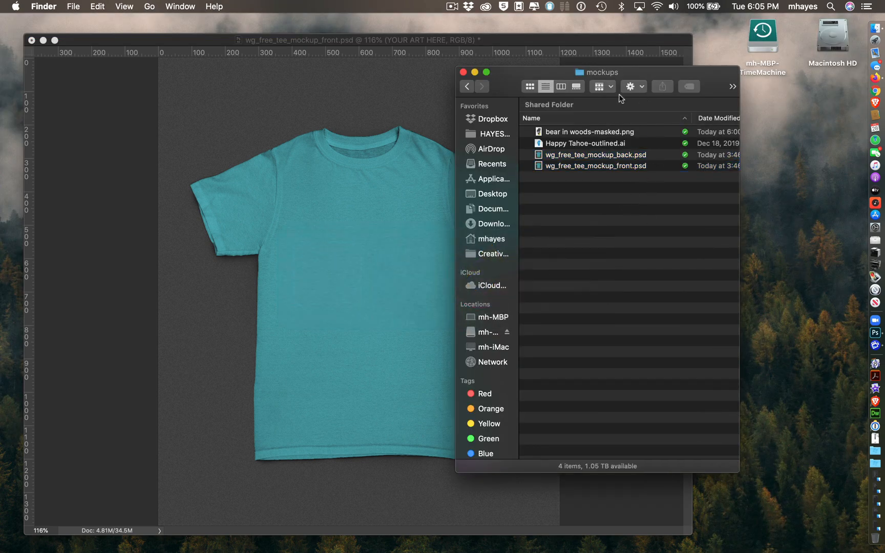
click(540, 132)
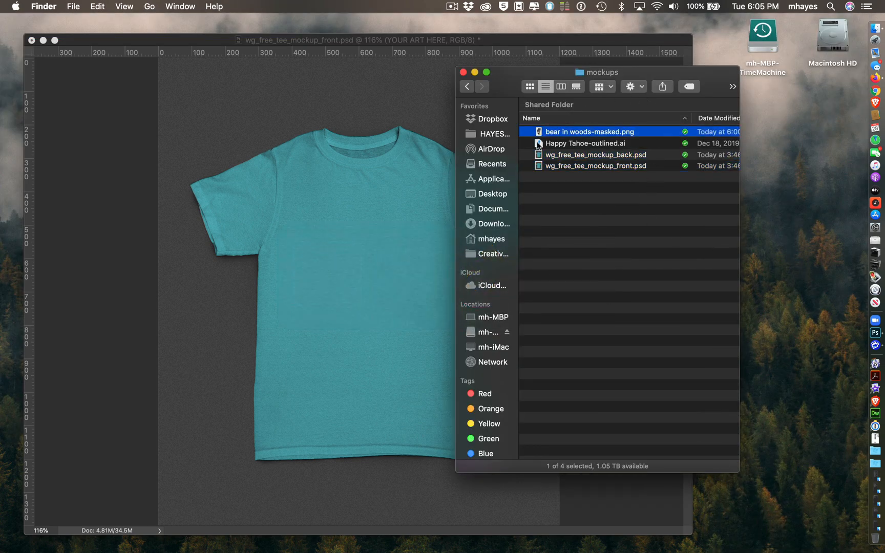
click(539, 144)
click(561, 229)
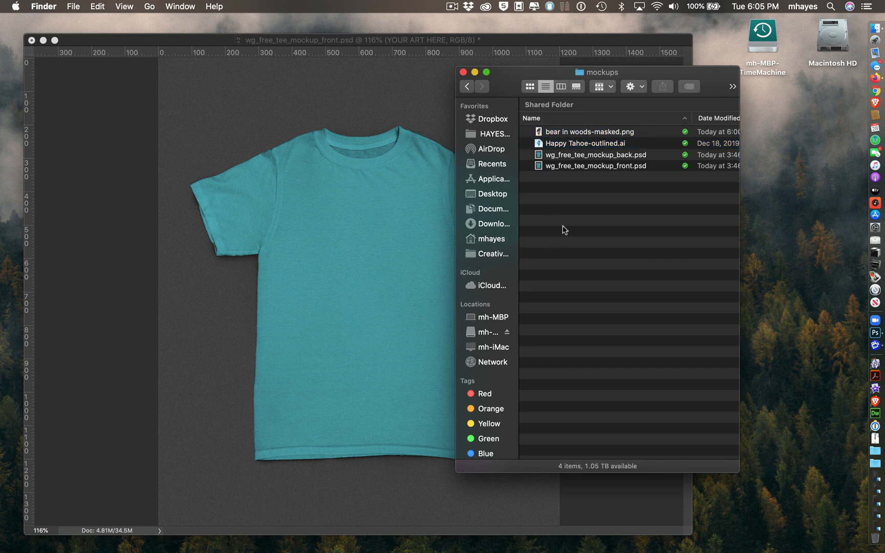
click(539, 144)
key(space)
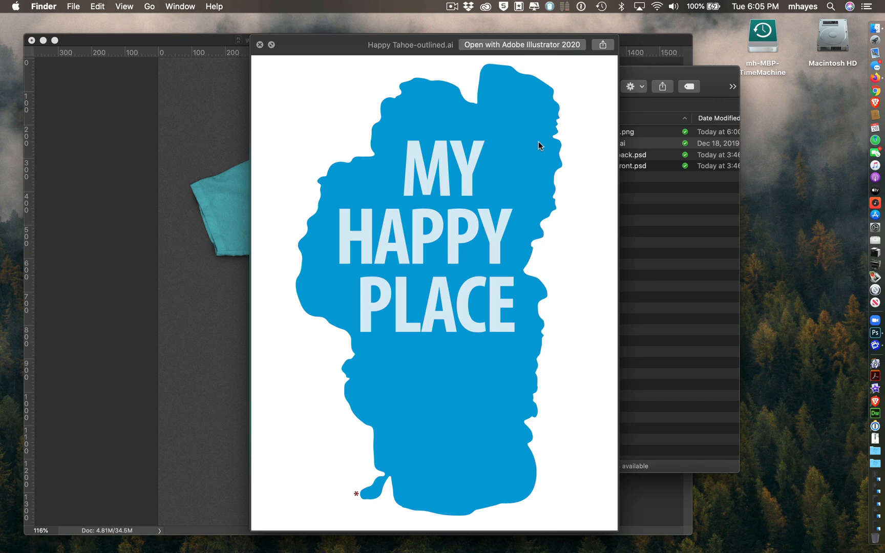
key(space)
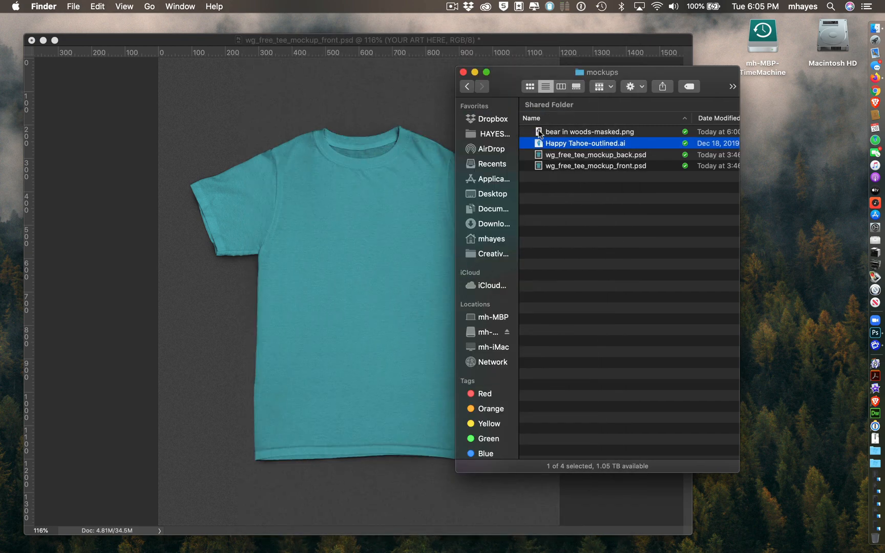
Step: Preview bear in woods-masked.png, look at Happy Tahoe-outlined.ai once more, and clear the file selection
click(539, 132)
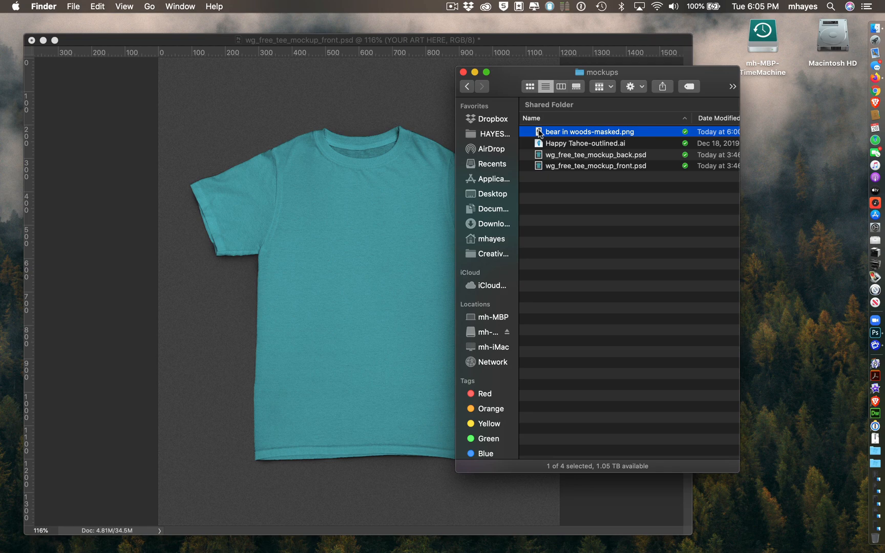
key(space)
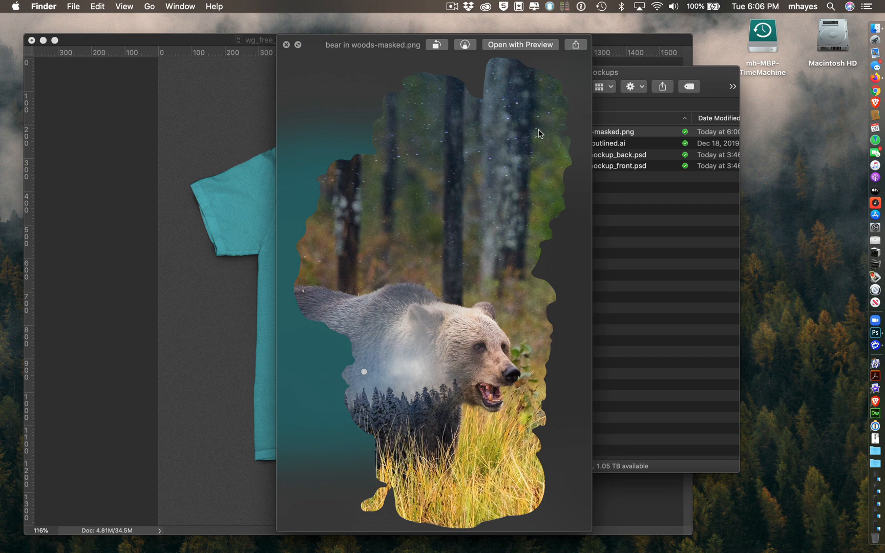
key(space)
key(Down)
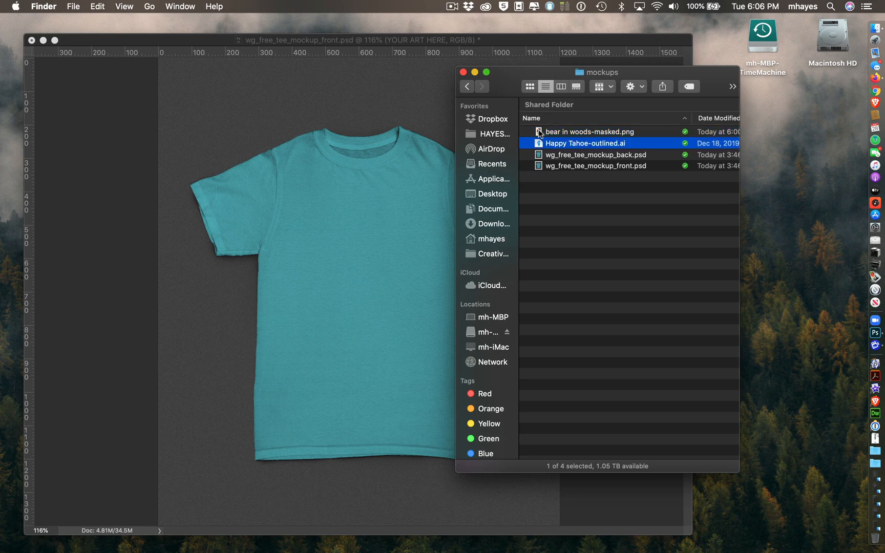
key(space)
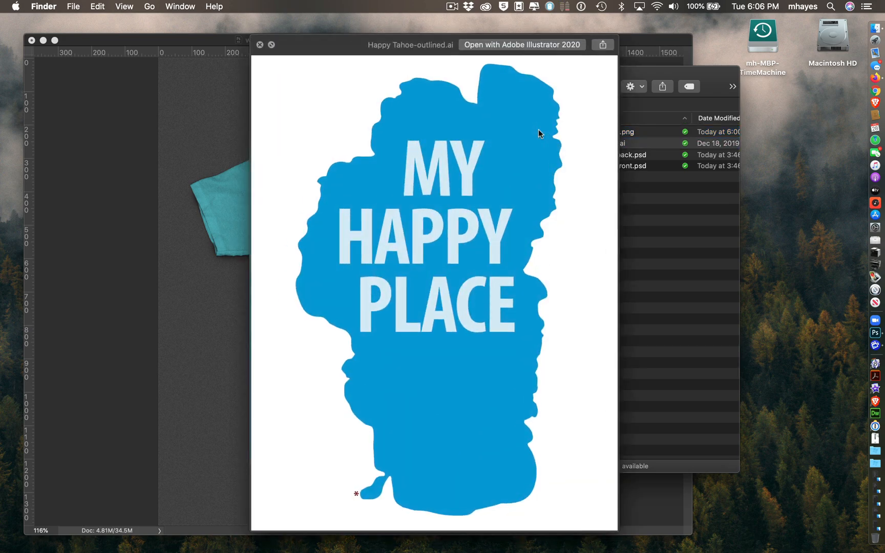
key(space)
click(620, 239)
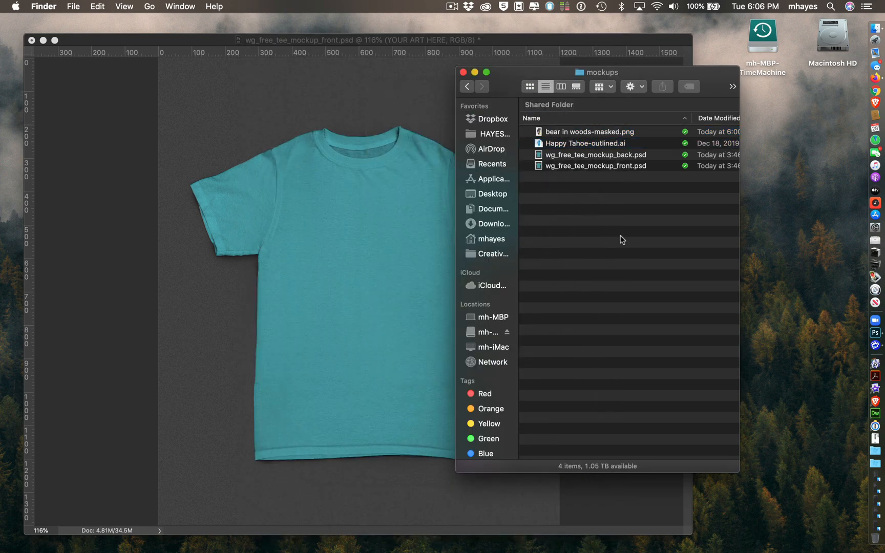
Step: Switch back to Photoshop and place bear in woods-masked.png from the mockups folder as a linked file in the YOUR ART HERE layer
click(136, 122)
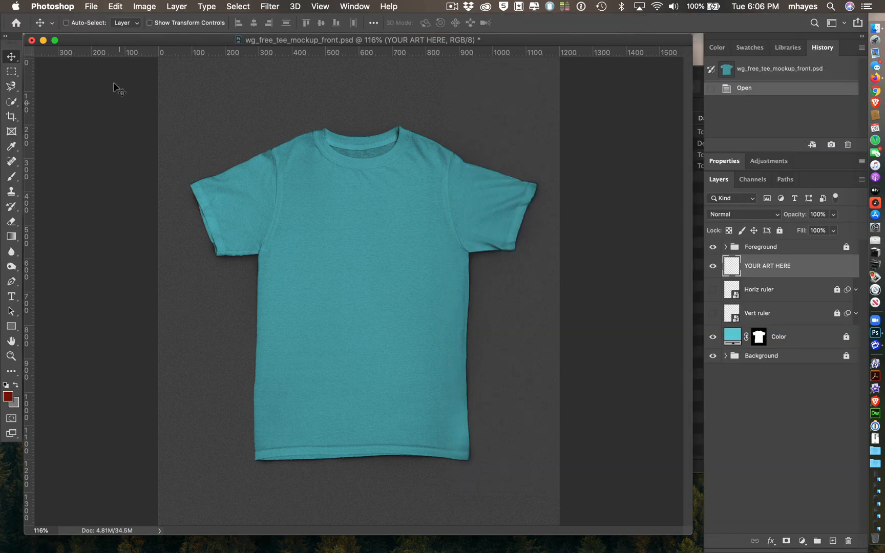
click(92, 7)
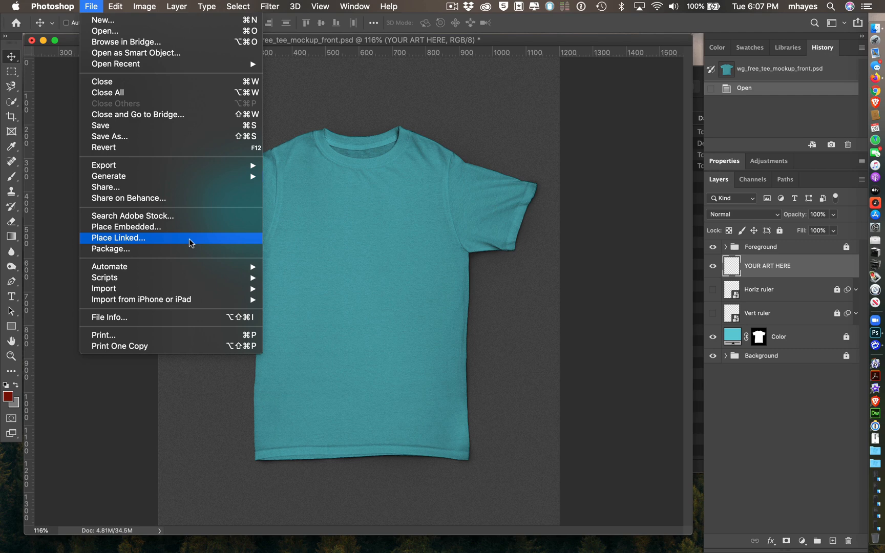
click(169, 238)
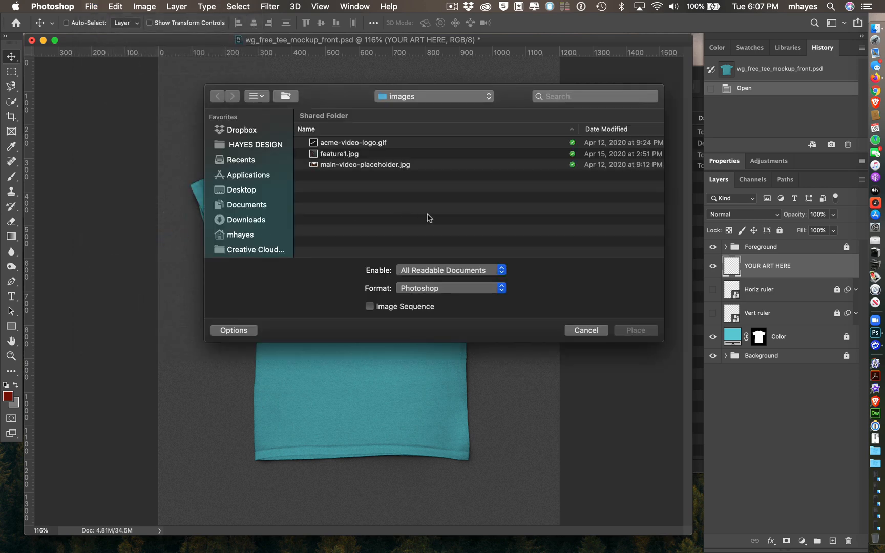
key(super+Tab)
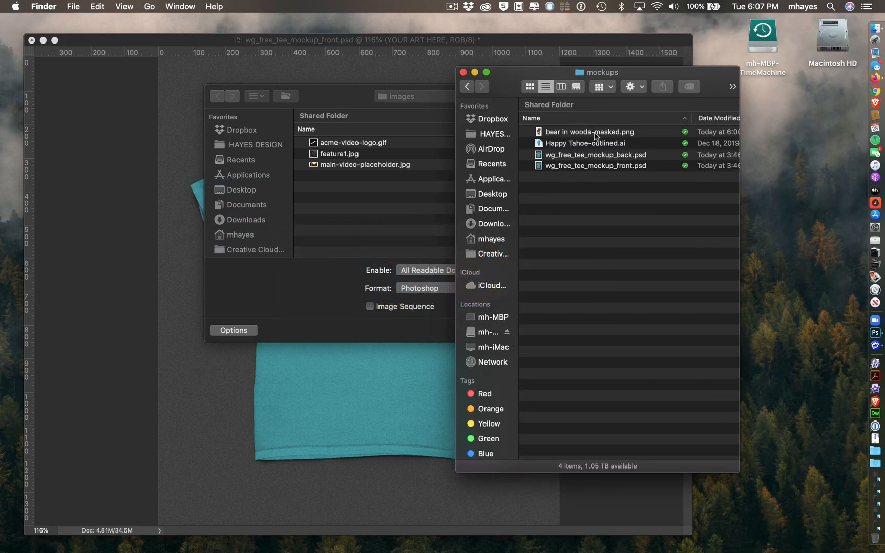
drag(594, 132, 408, 214)
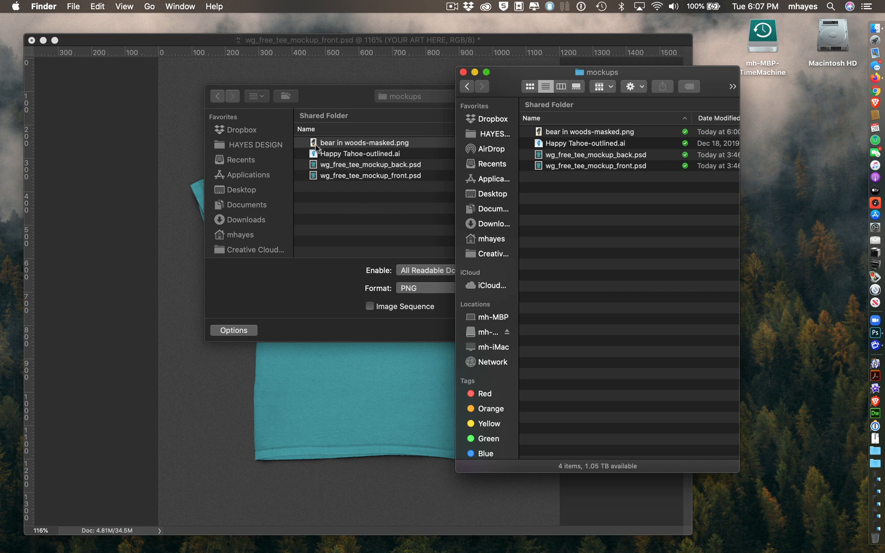
click(356, 143)
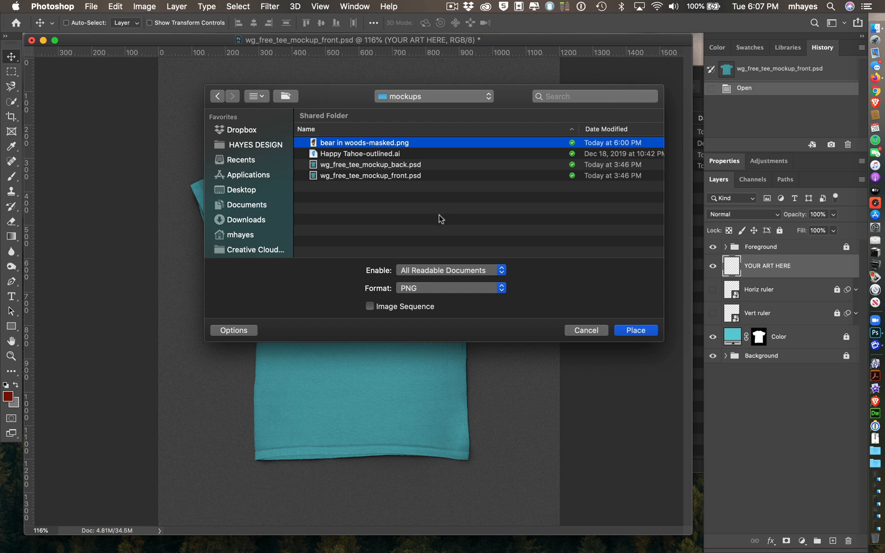
click(634, 330)
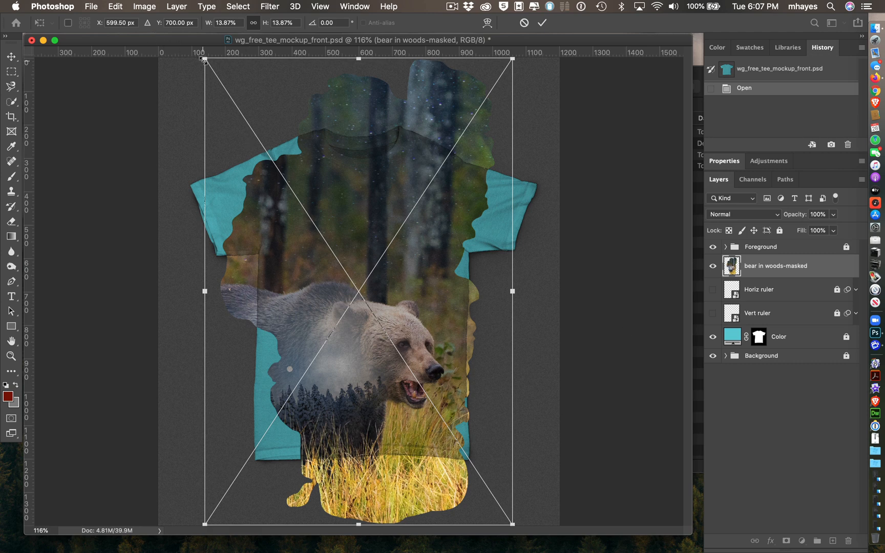
Step: Scale the placed bear artwork down to about 4% and position it centred on the shirt's chest, committing the placement
drag(205, 58, 423, 334)
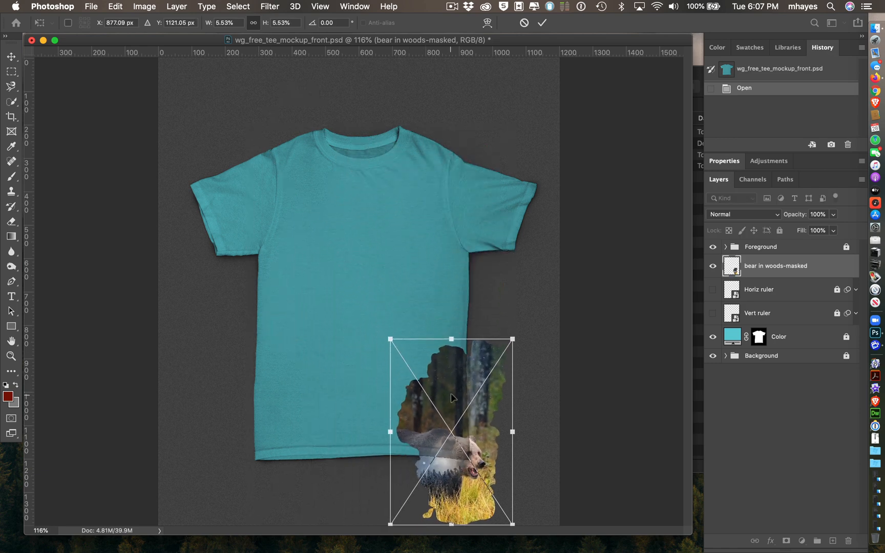
drag(451, 397, 354, 245)
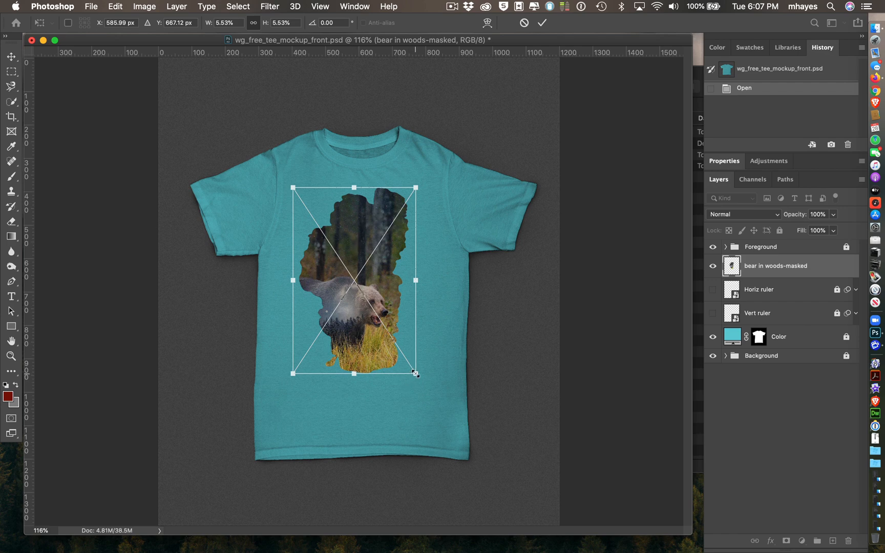
drag(414, 375, 379, 323)
drag(359, 246, 378, 249)
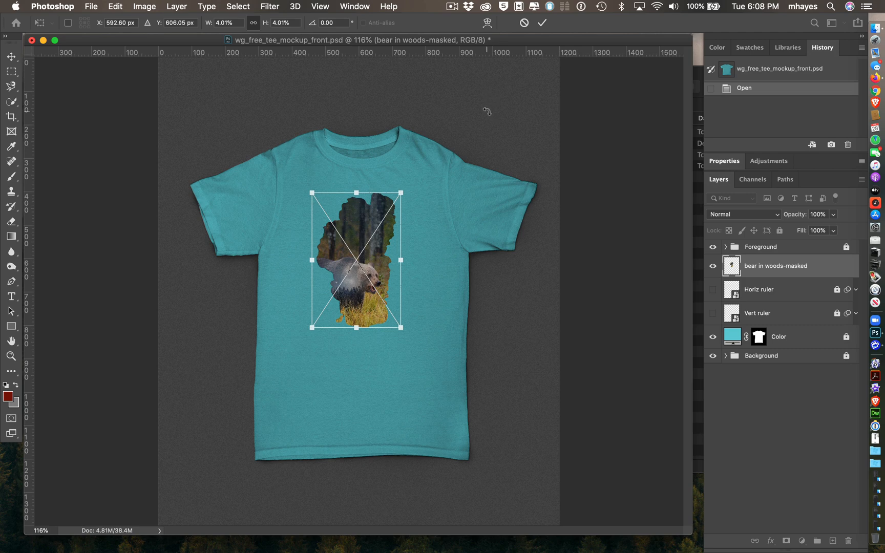
key(Return)
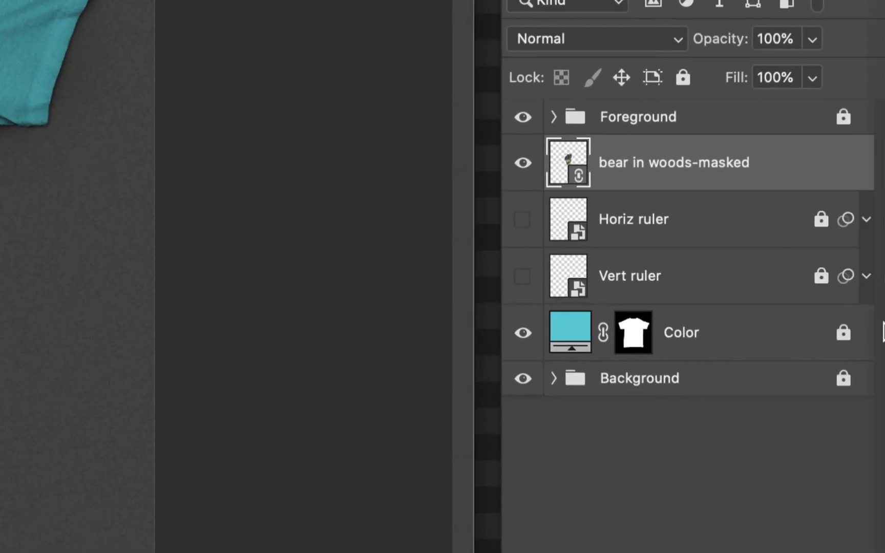
Step: Try to edit the Color layer's fill, dismiss the alert, and unlock the layer
double_click(551, 336)
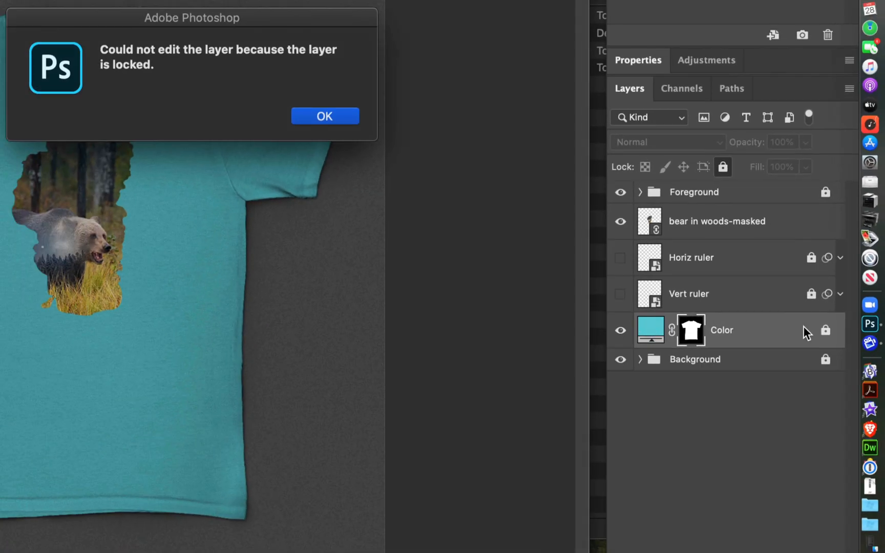
click(333, 116)
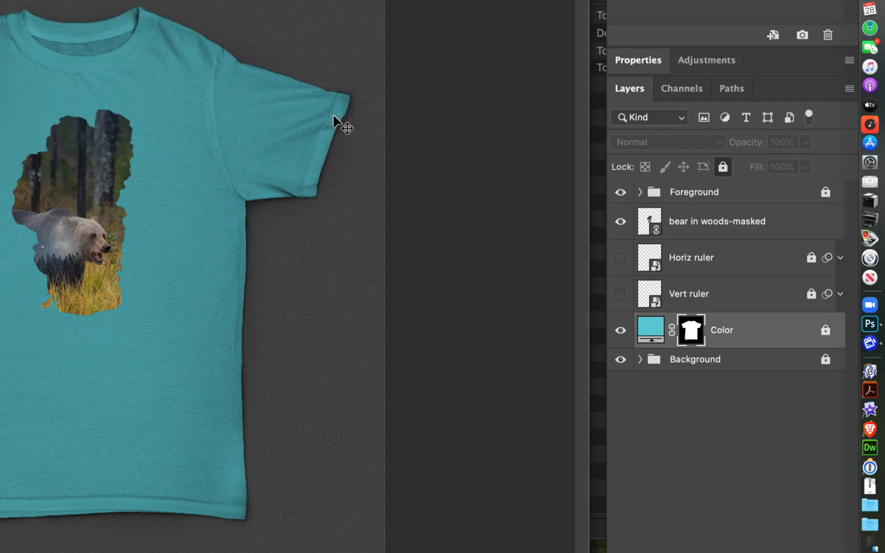
click(825, 332)
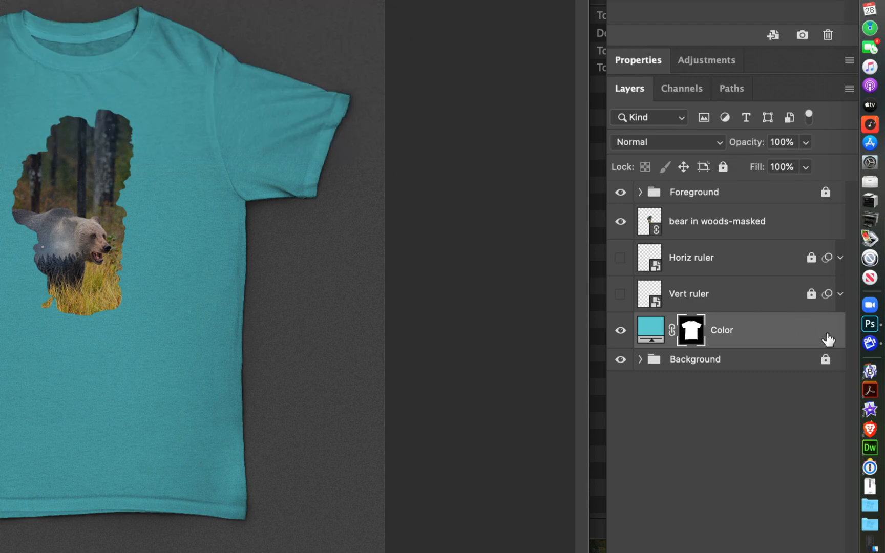
Step: Change the Color layer's solid fill to dark grey 313131, keeping the shirt in view while choosing the shade
double_click(651, 333)
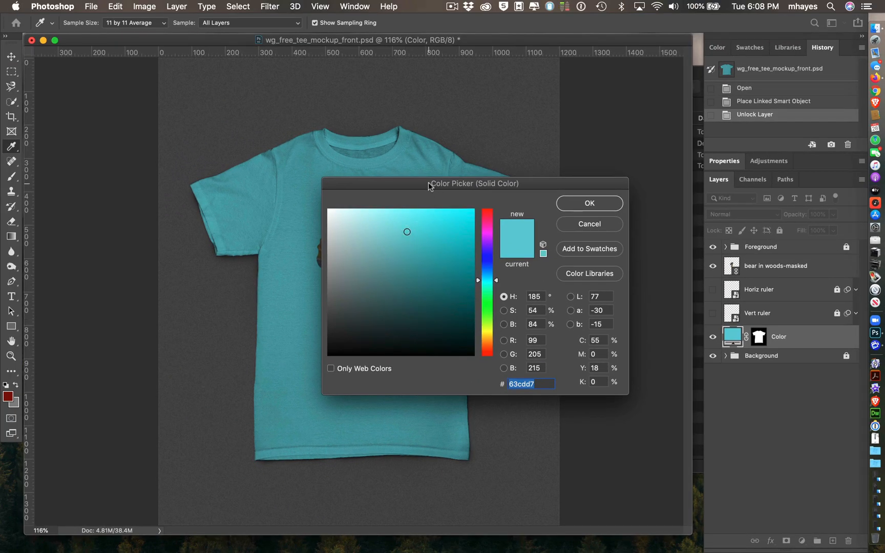
drag(428, 185, 623, 167)
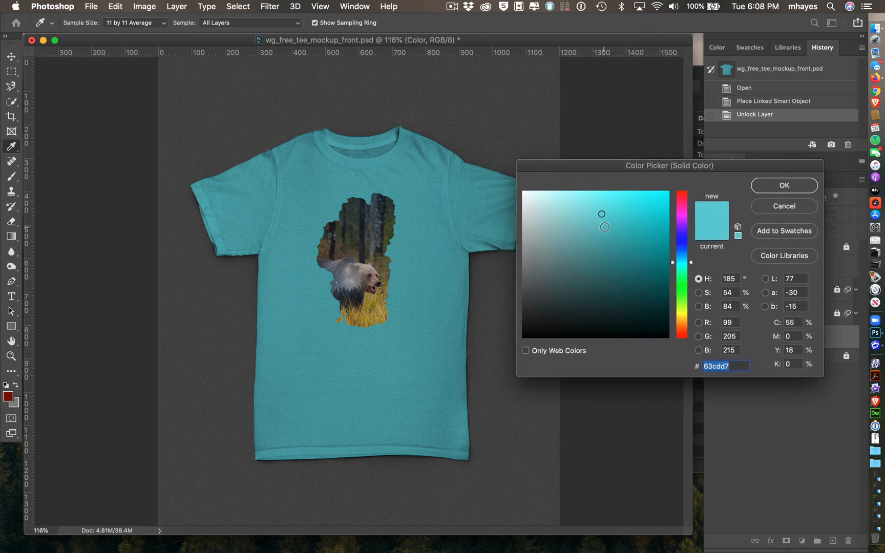
click(608, 242)
mouse_move(608, 242)
mouse_down()
mouse_move(657, 322)
mouse_move(692, 351)
mouse_up()
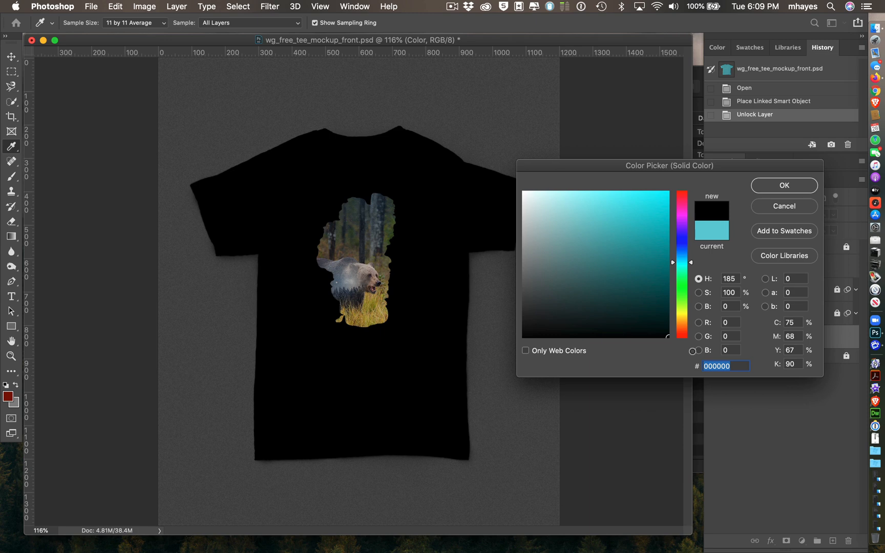
mouse_move(692, 351)
mouse_down()
mouse_move(625, 329)
mouse_move(520, 324)
mouse_move(526, 193)
mouse_move(507, 173)
mouse_move(588, 198)
mouse_move(550, 242)
mouse_move(540, 282)
mouse_move(519, 310)
mouse_up()
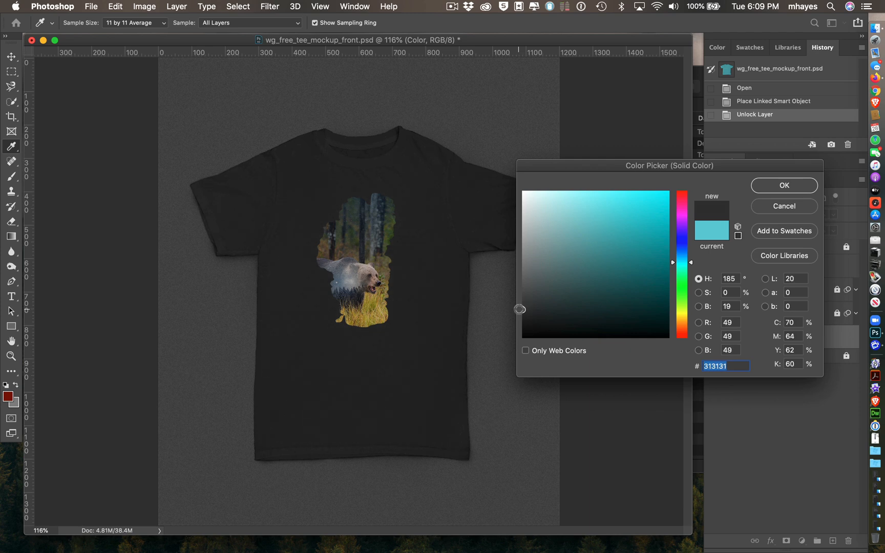
click(771, 187)
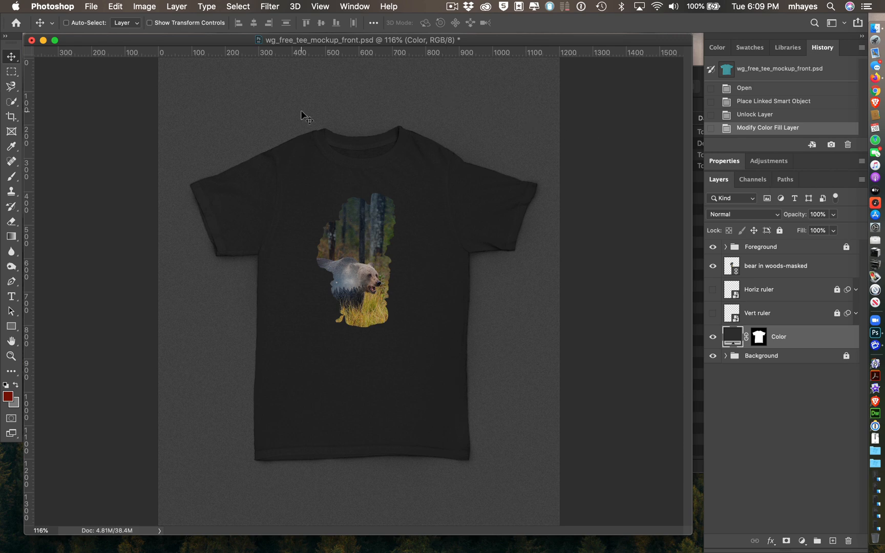
Step: Save a JPEG copy on the computer as "tahoe bear shirt mockup.jpg" in the mockups folder, at Maximum quality 12 with Baseline ("Standard") format
click(92, 7)
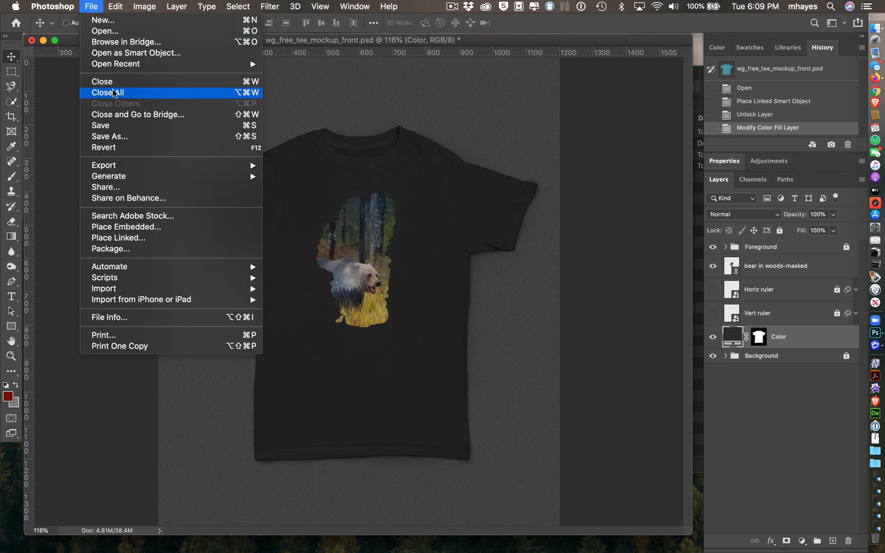
click(117, 138)
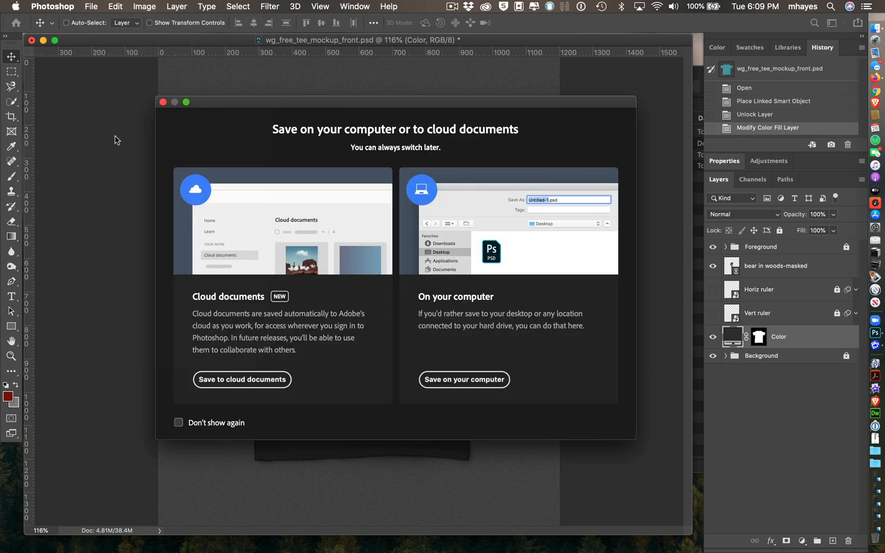
click(433, 377)
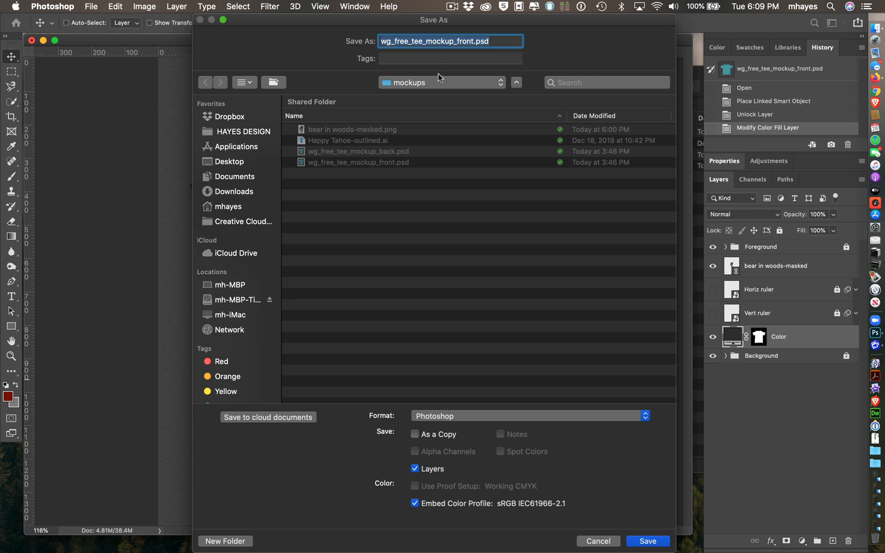
text(tahoe)
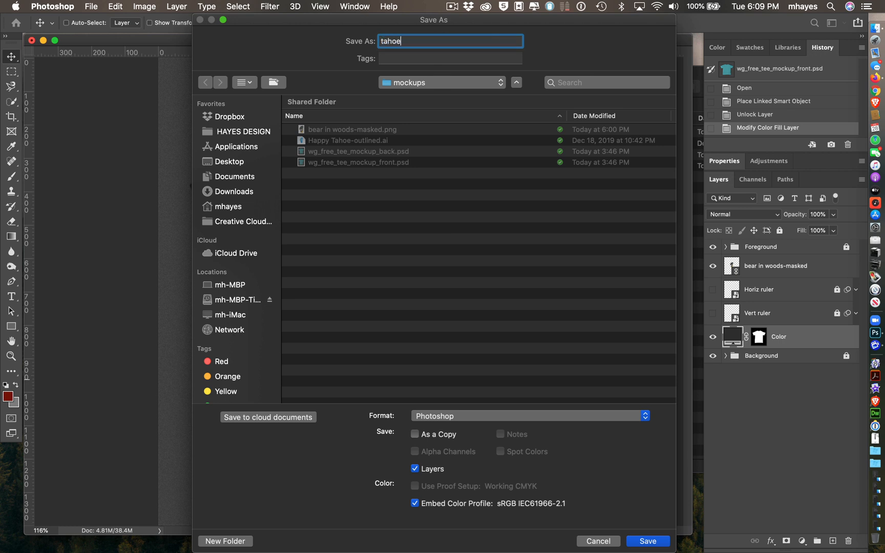
text( bear shirt mockup)
click(459, 416)
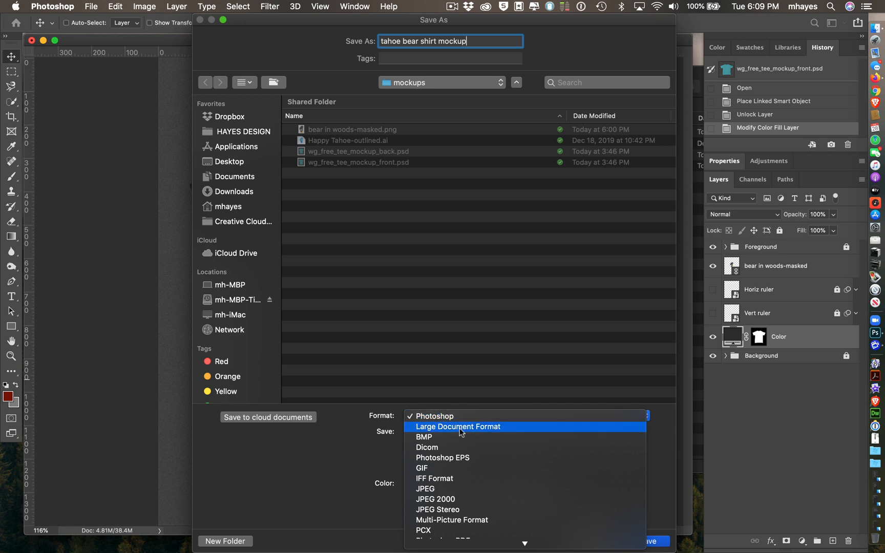
click(455, 499)
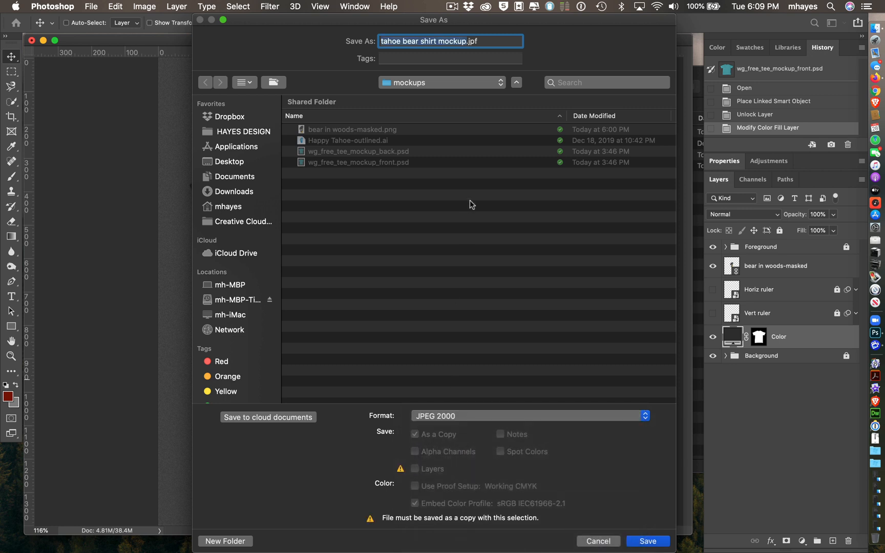
click(454, 417)
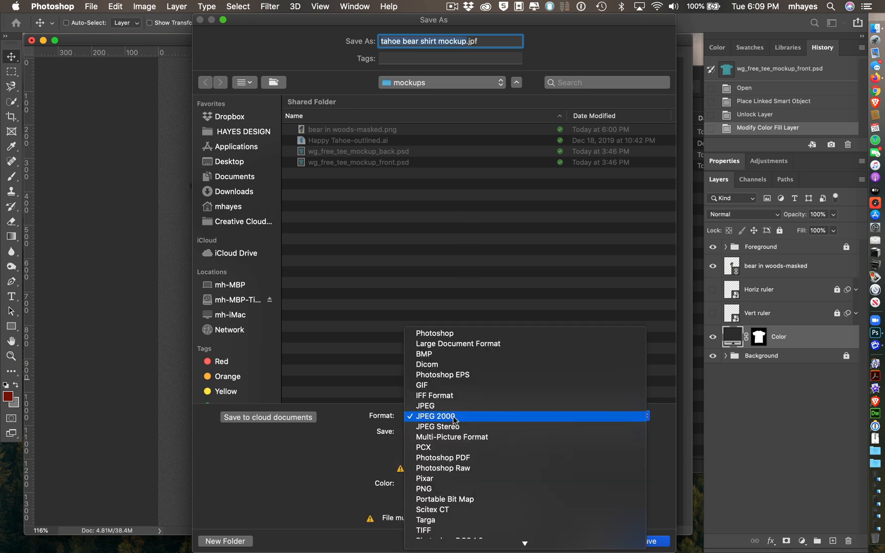
click(452, 407)
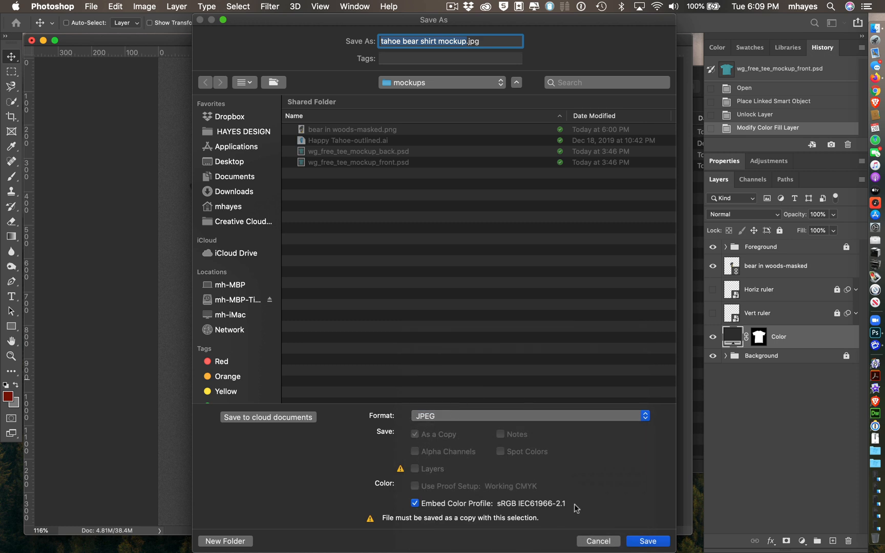
click(646, 540)
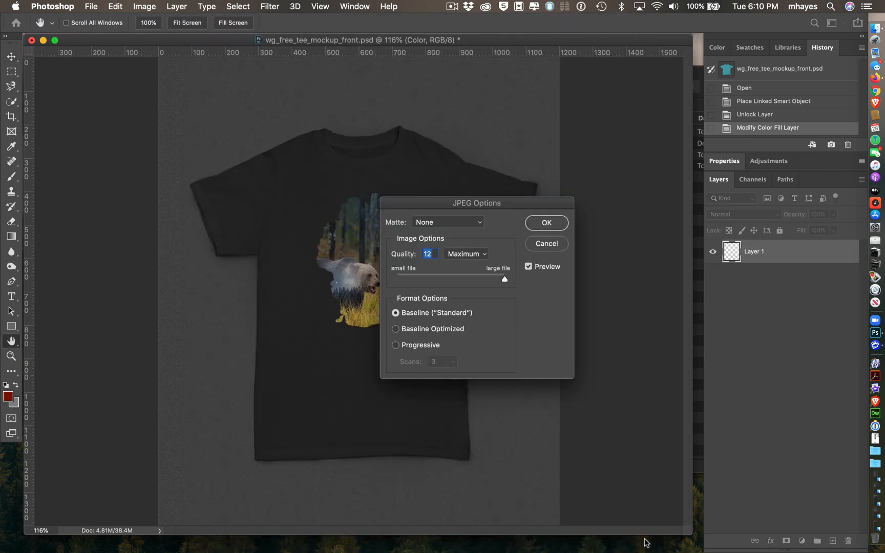
click(546, 223)
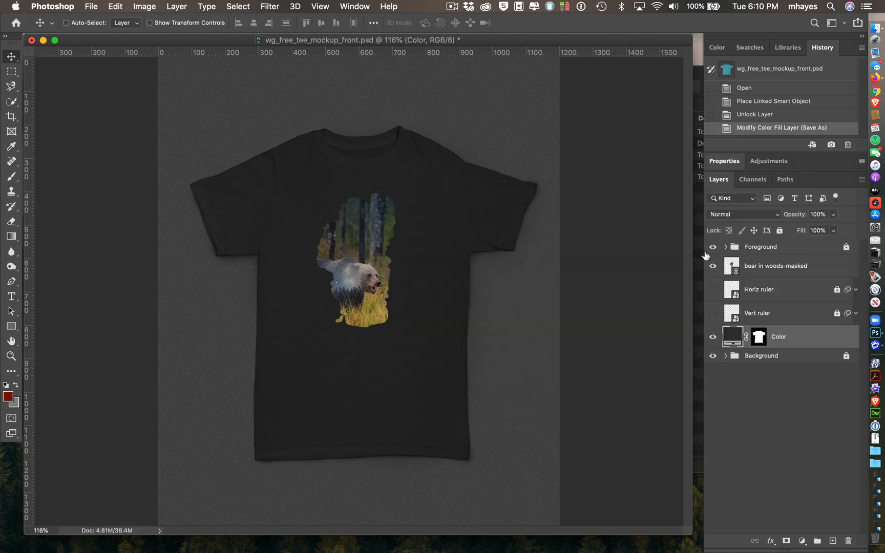
Step: Hide the bear in woods-masked layer and place Happy Tahoe-outlined.ai from the mockups folder as a linked smart object
click(819, 266)
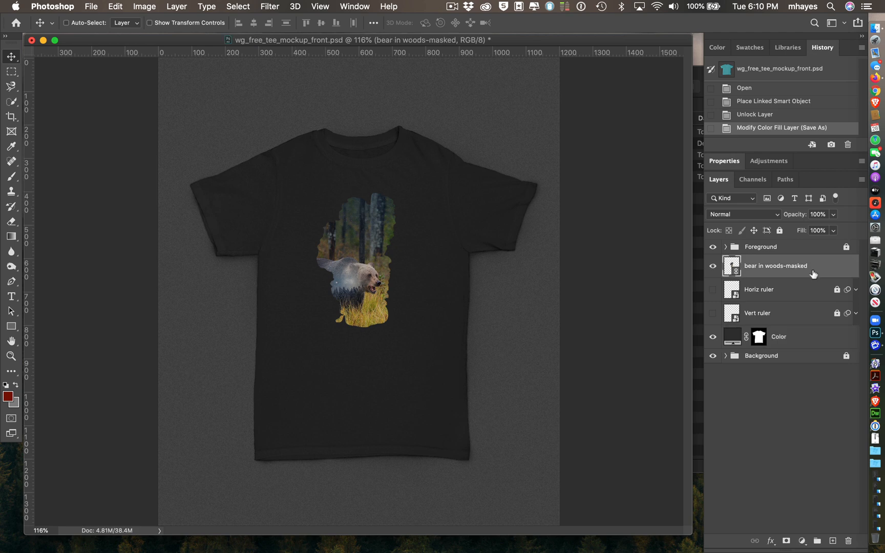
click(712, 266)
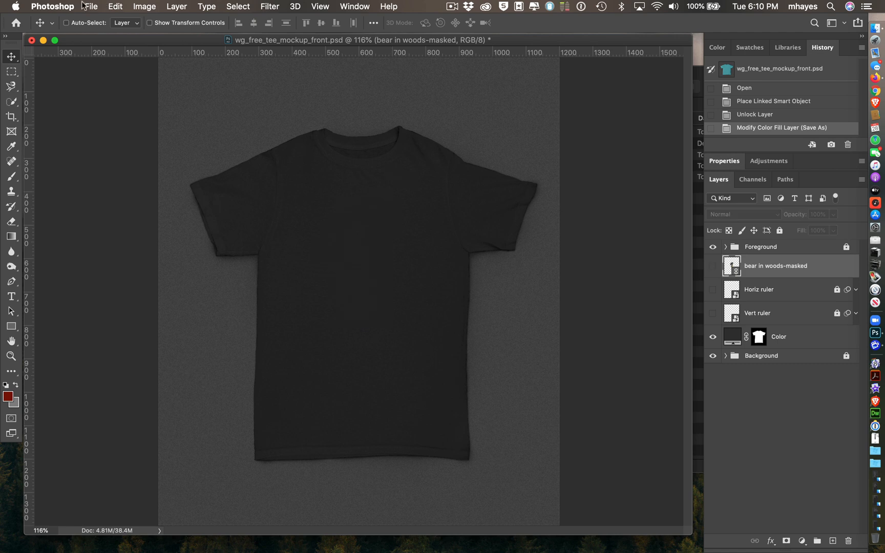
click(65, 7)
mouse_move(90, 8)
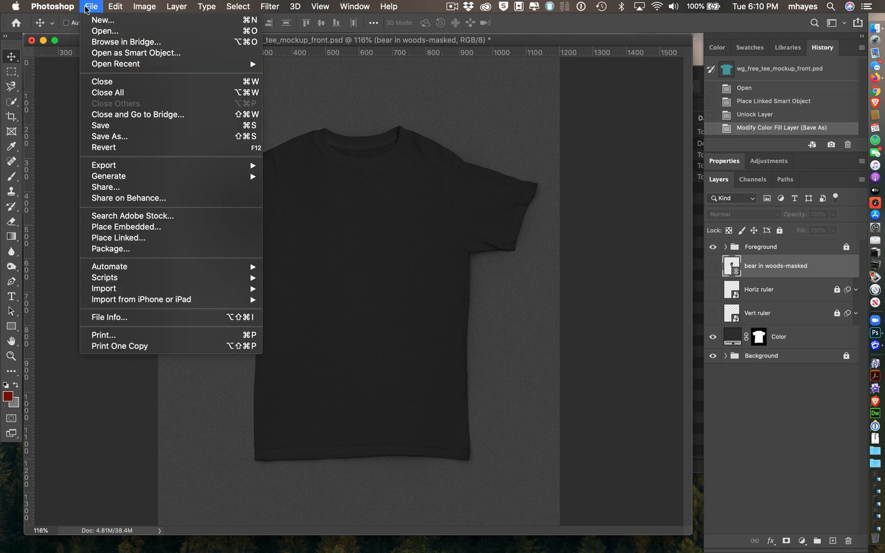
click(136, 238)
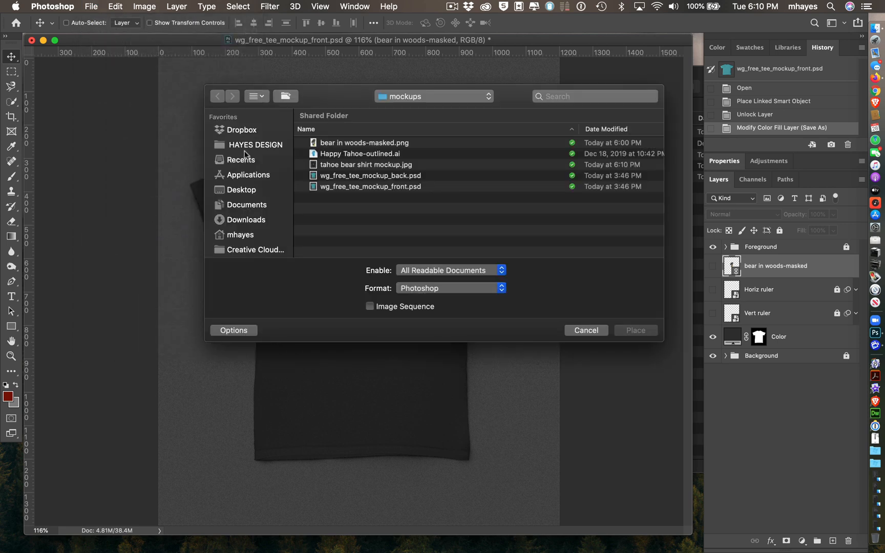
click(340, 155)
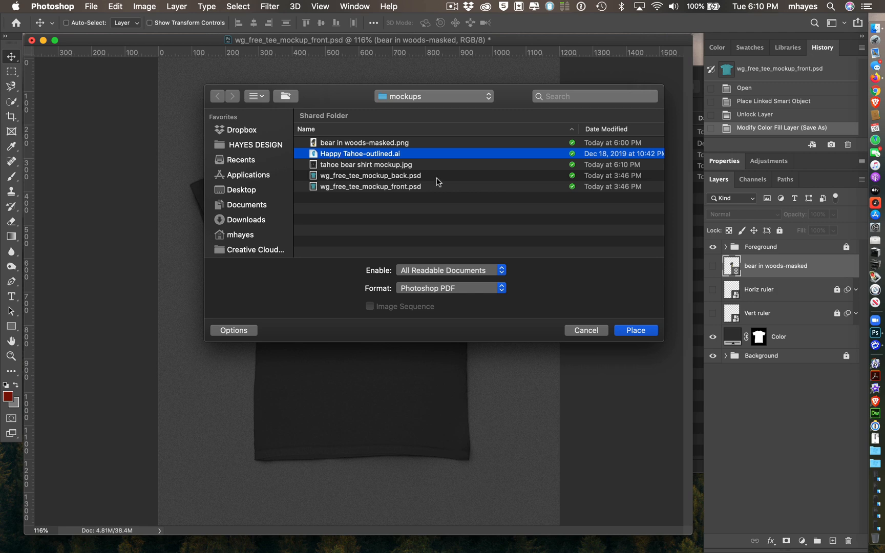
click(640, 330)
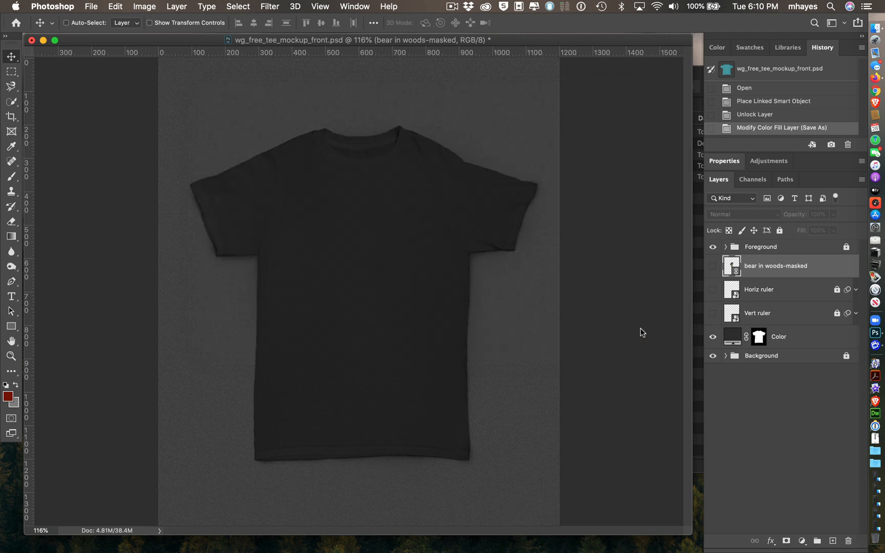
click(544, 354)
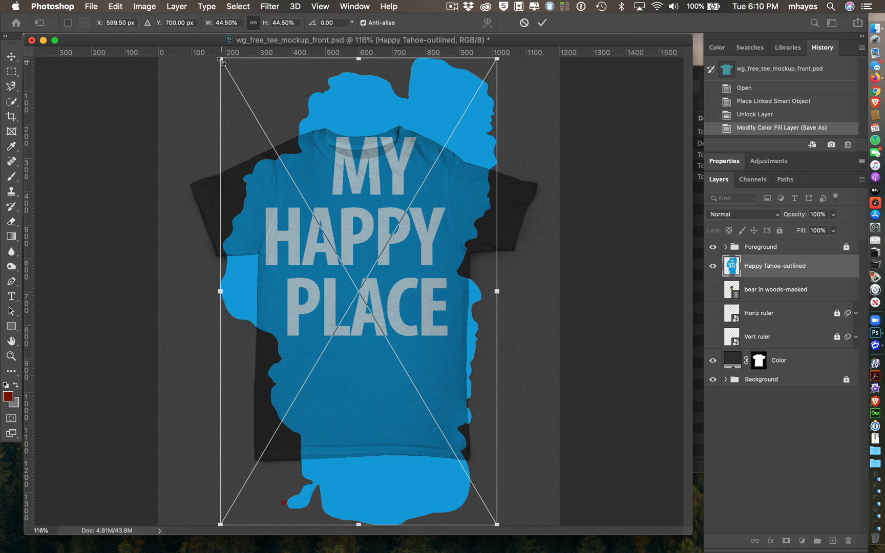
Step: Scale down the placed Happy Tahoe artwork proportionally, position it centred on the shirt's chest, and commit the placement
drag(221, 61, 371, 312)
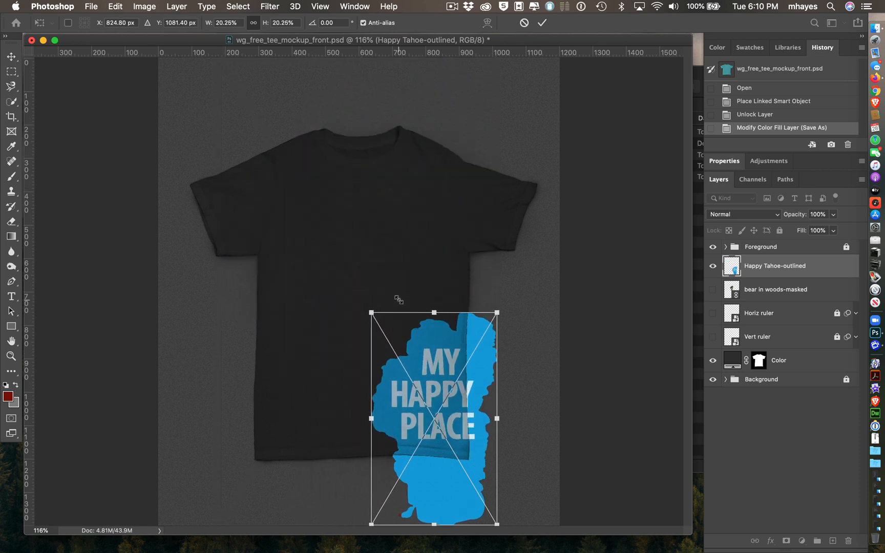
drag(440, 363, 367, 241)
drag(422, 404, 383, 340)
drag(335, 286, 349, 287)
key(Return)
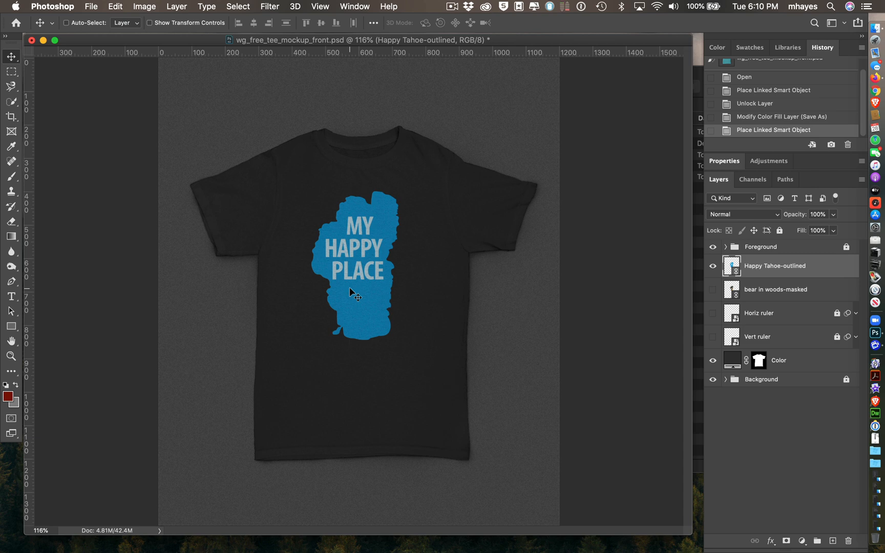
Step: Save a JPEG on the computer as "tahoe happy place mockup" in the mockups folder, at Maximum quality 12 with Baseline ("Standard") format
click(95, 7)
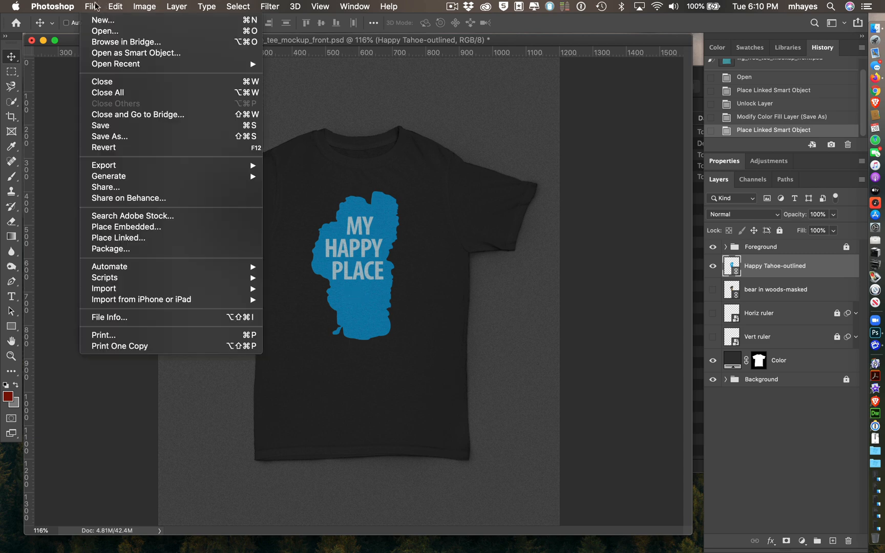
click(117, 137)
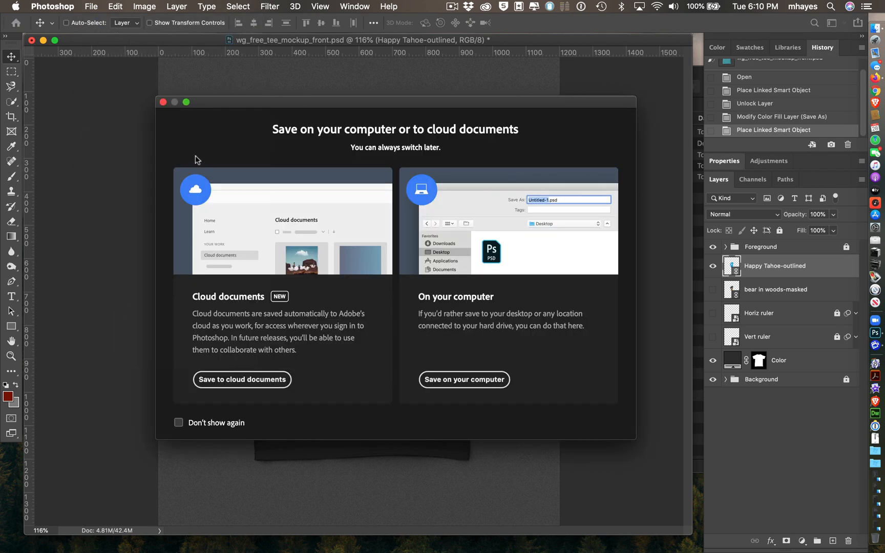
click(446, 378)
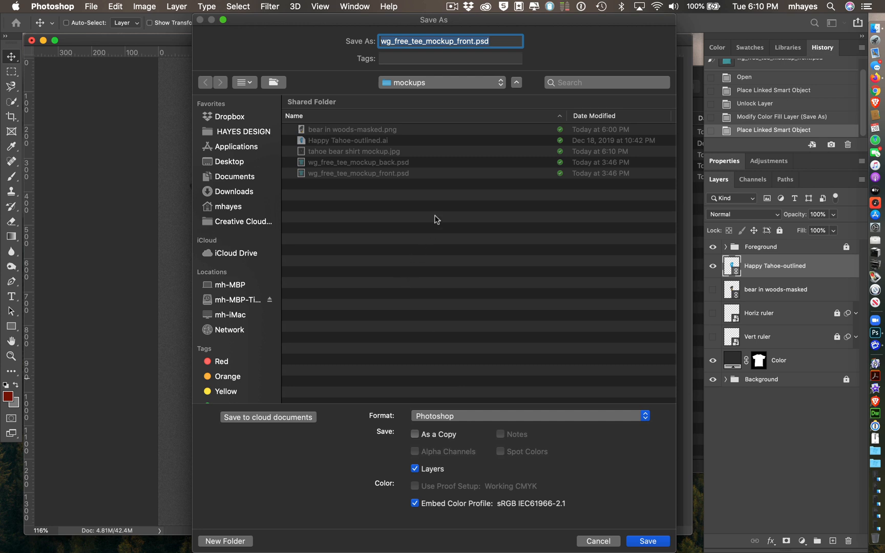
text(tahoe happy pl)
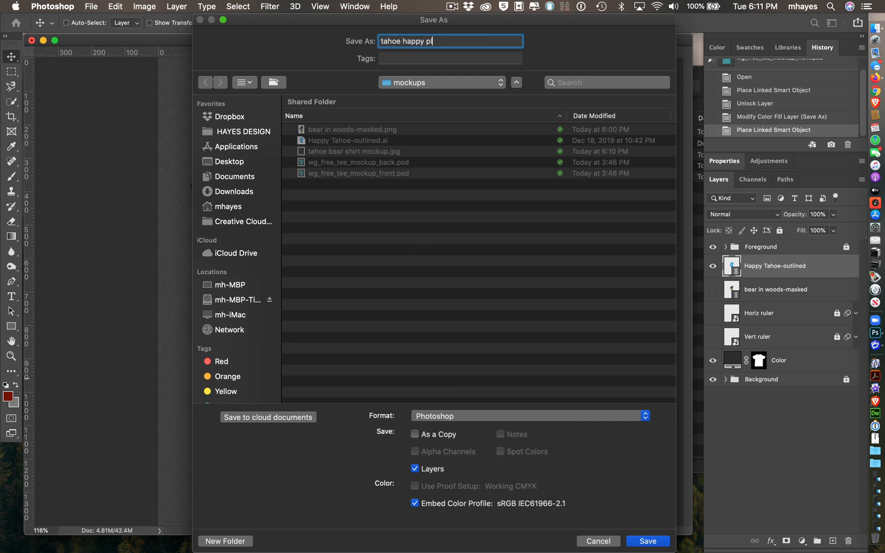
text(ace mockup)
click(438, 415)
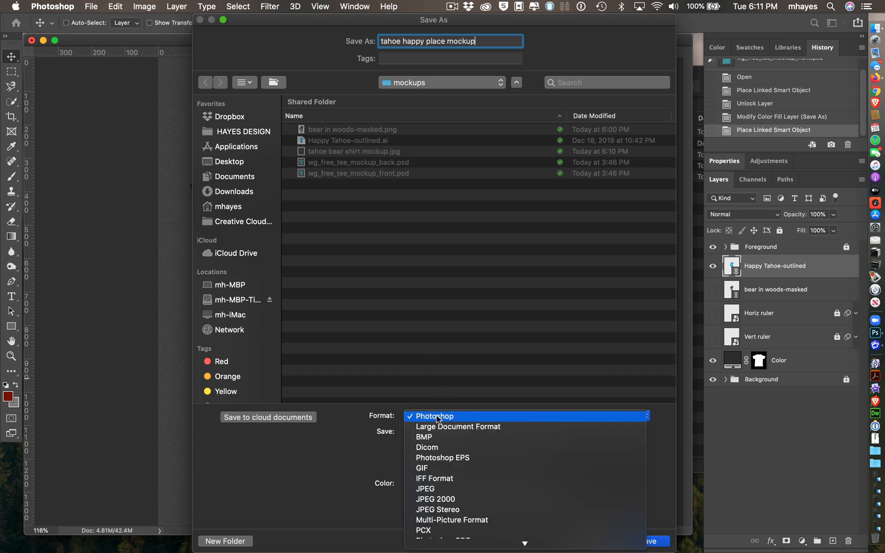
click(441, 488)
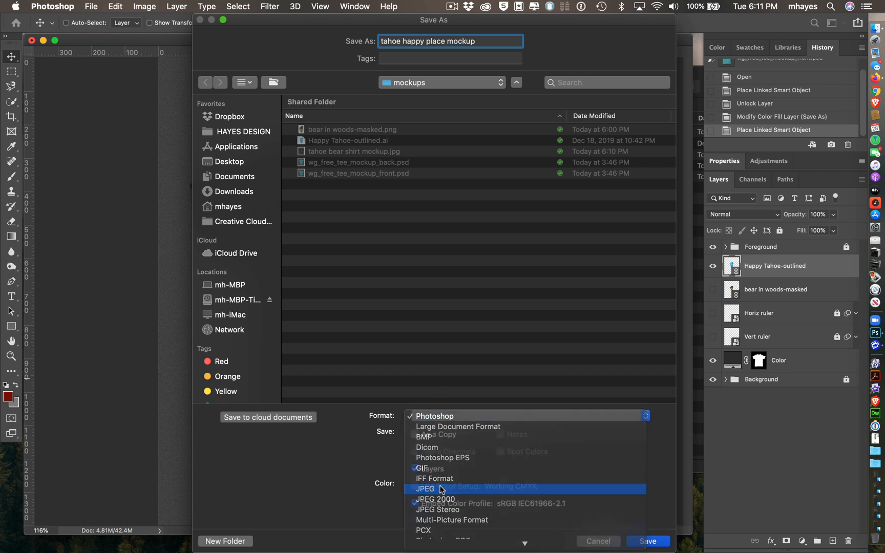
click(641, 541)
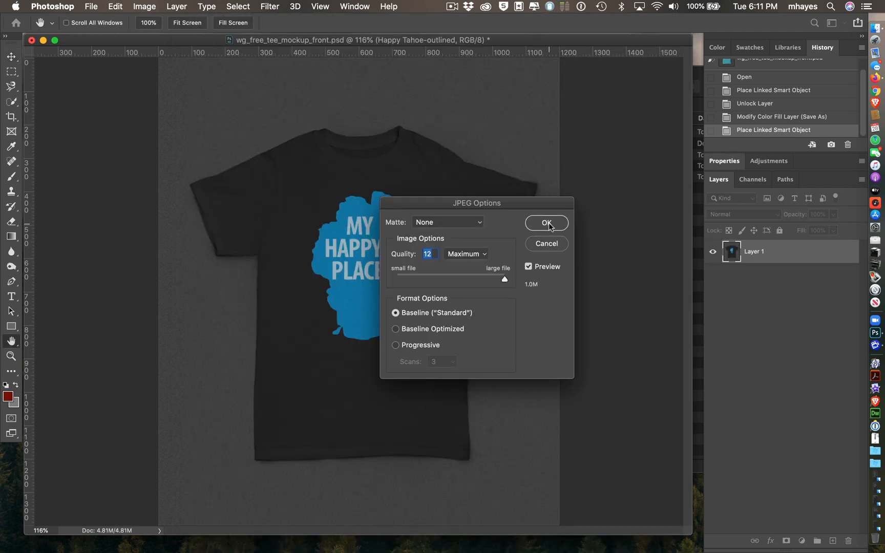
click(546, 223)
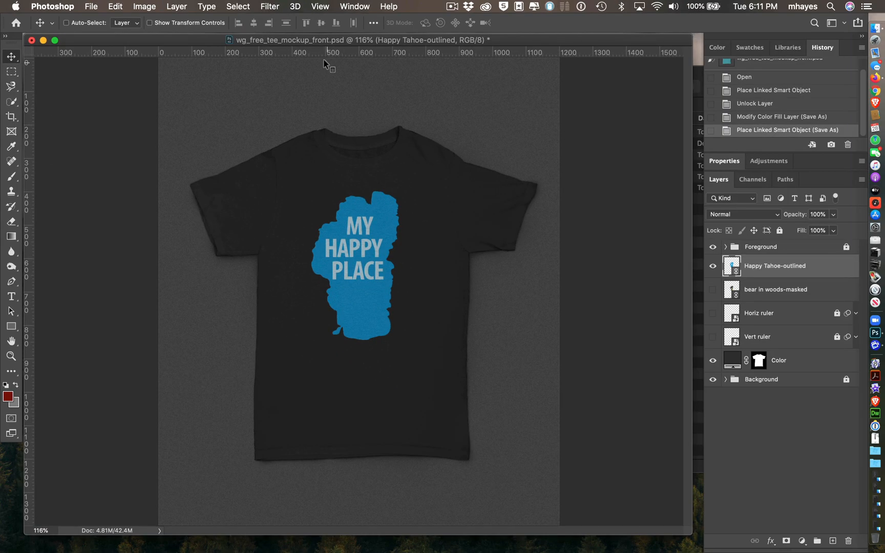
Step: Save the layered document in the mockups folder as a PSD named with the designer's surname plus "shirt mockups", keeping Maximize Compatibility, and close it
click(93, 6)
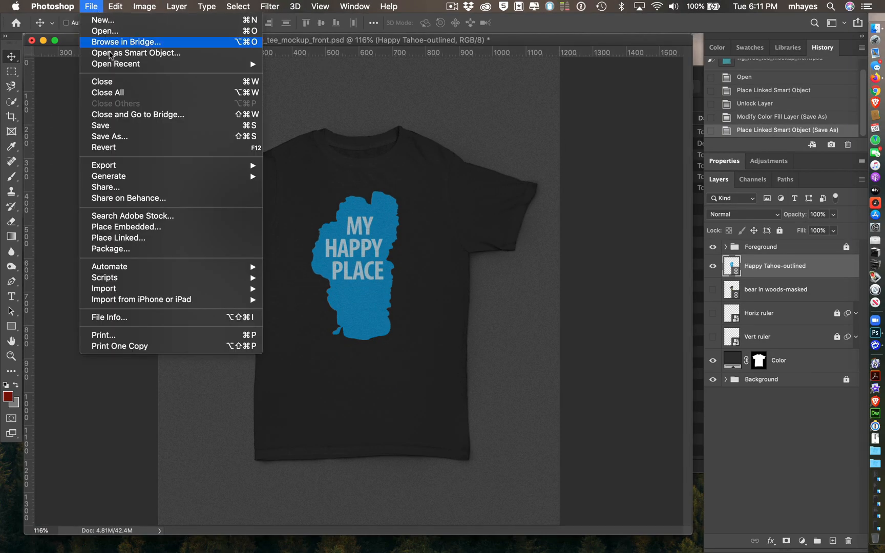
click(117, 137)
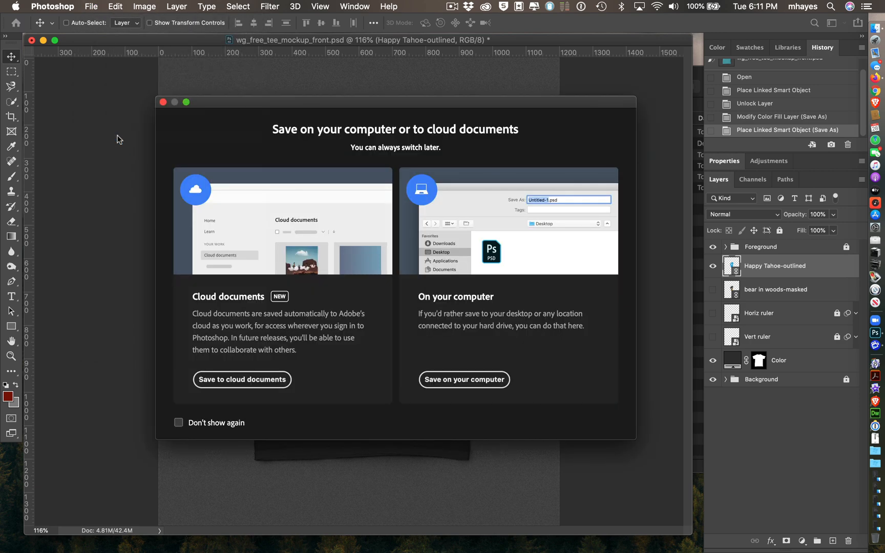
click(434, 379)
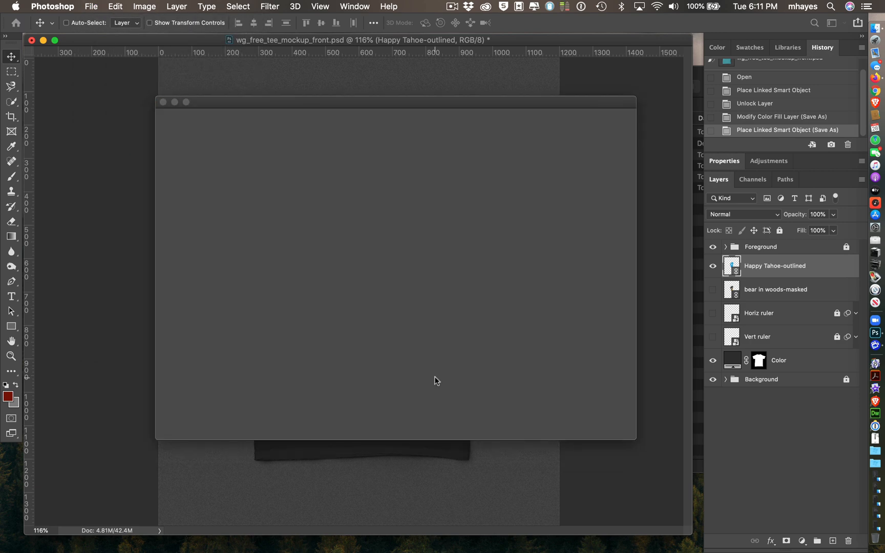
text(haye)
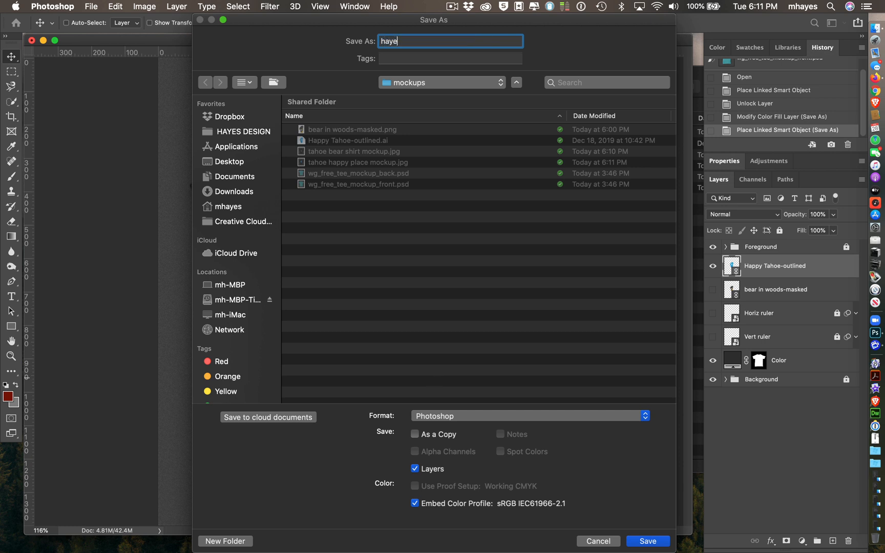
text(s shirt mockups.psd)
click(641, 542)
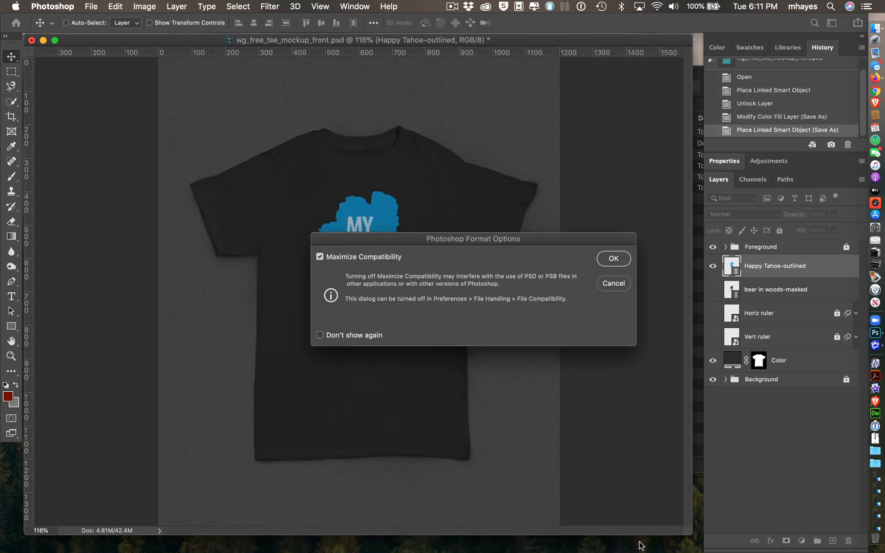
click(612, 259)
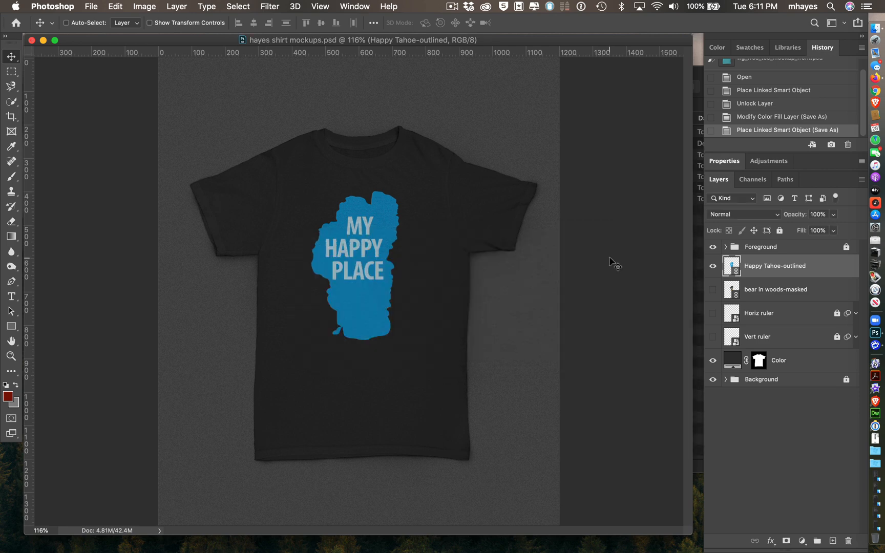
click(31, 40)
Step: Switch to Finder's mockups folder and preview tahoe bear shirt mockup.jpg and tahoe happy place mockup.jpg with Quick Look, closing the preview at the end
click(648, 273)
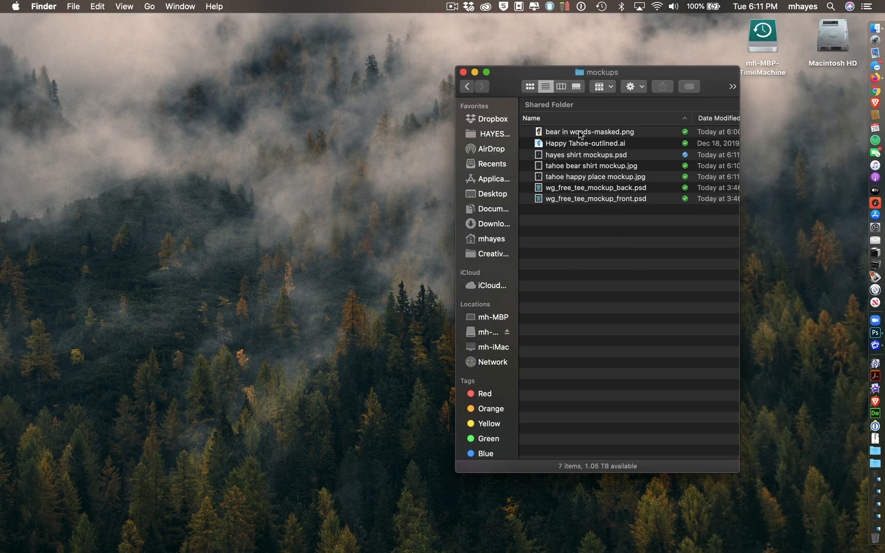
click(625, 179)
super+click(609, 166)
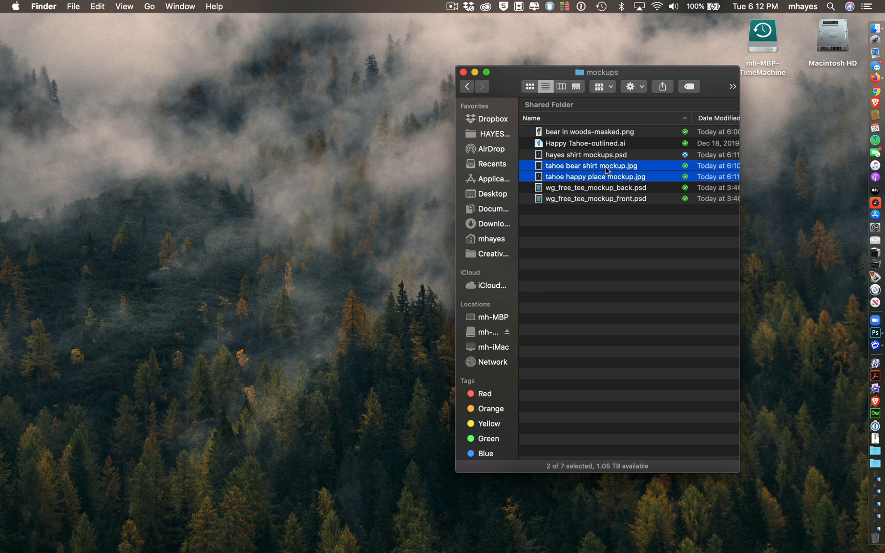
click(616, 238)
click(569, 165)
key(space)
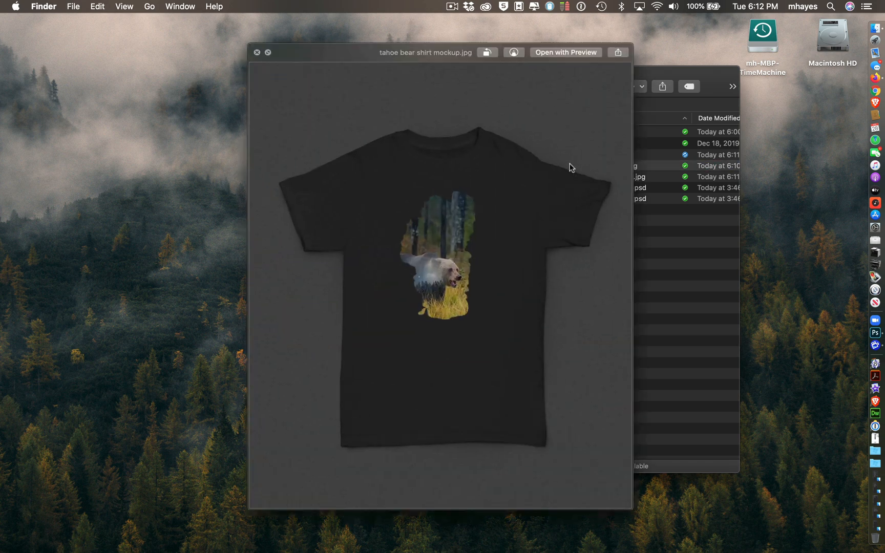
key(Down)
key(Up)
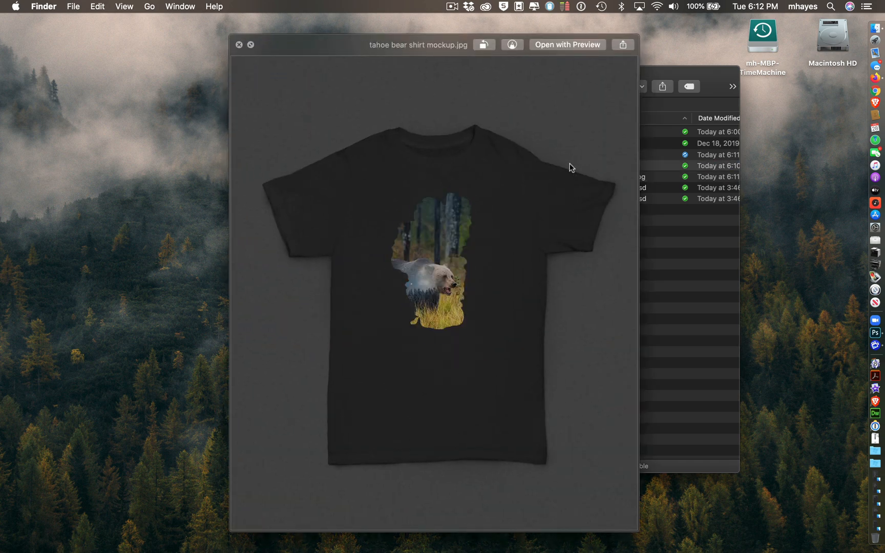
key(Down)
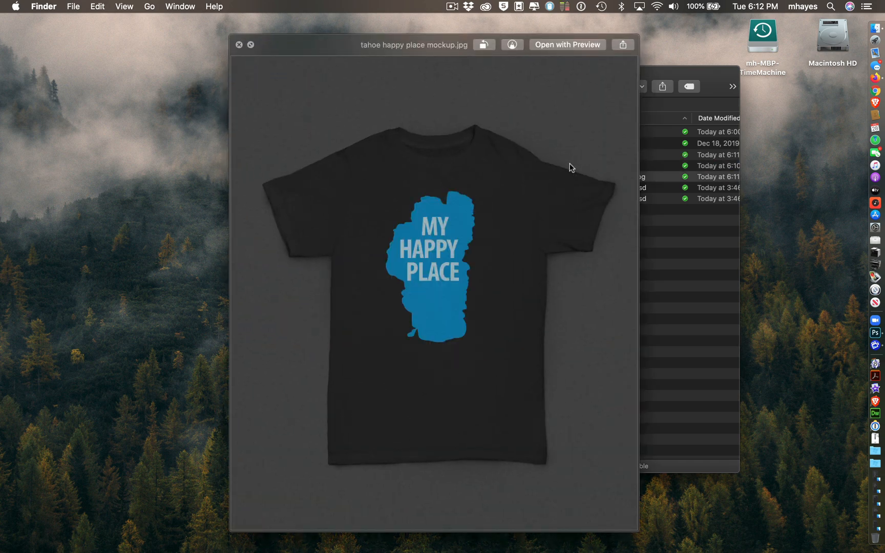
key(space)
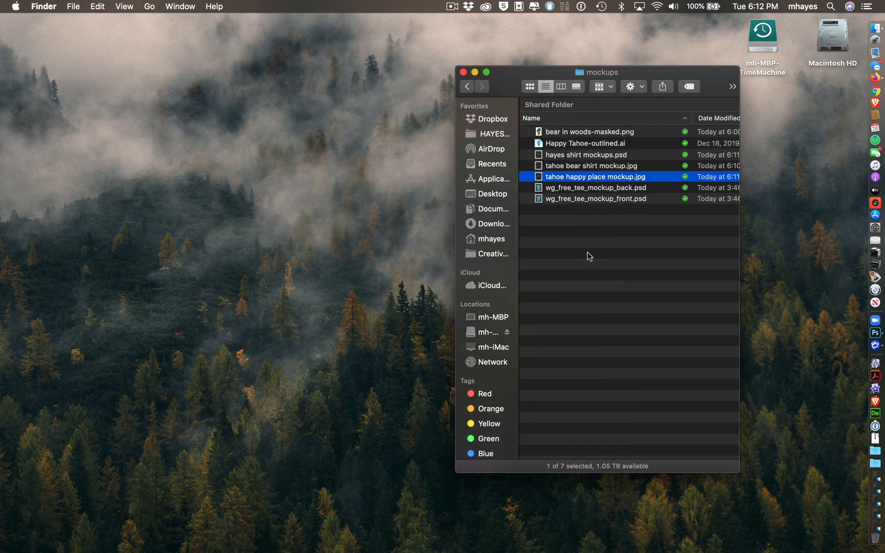